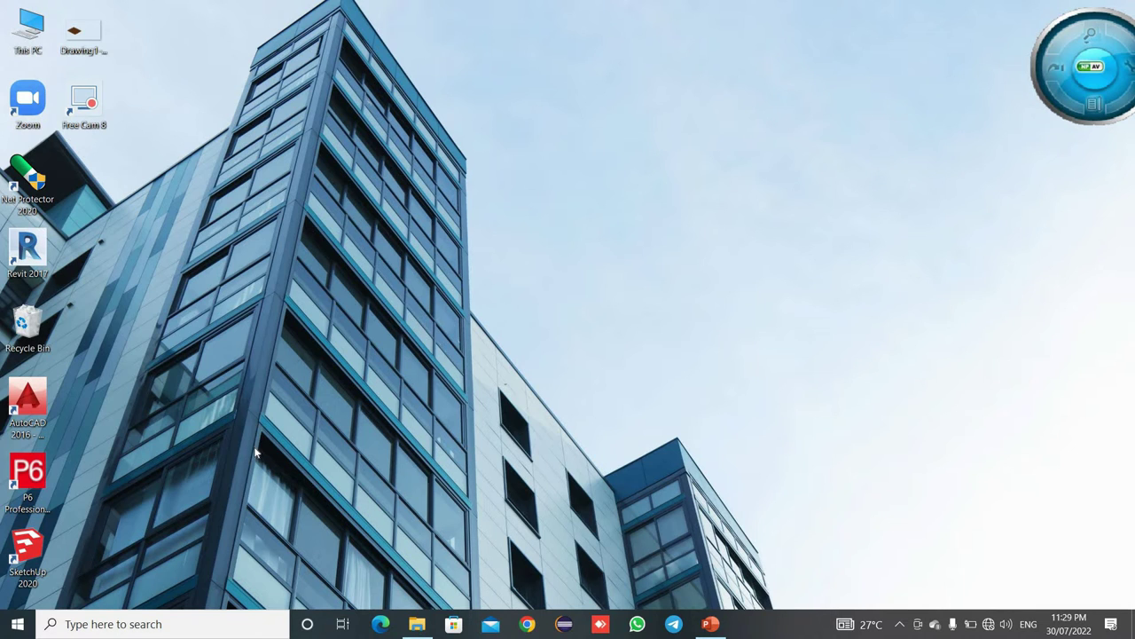
- Launch P6 Professional 19 from its desktop shortcut
double_click(26, 479)
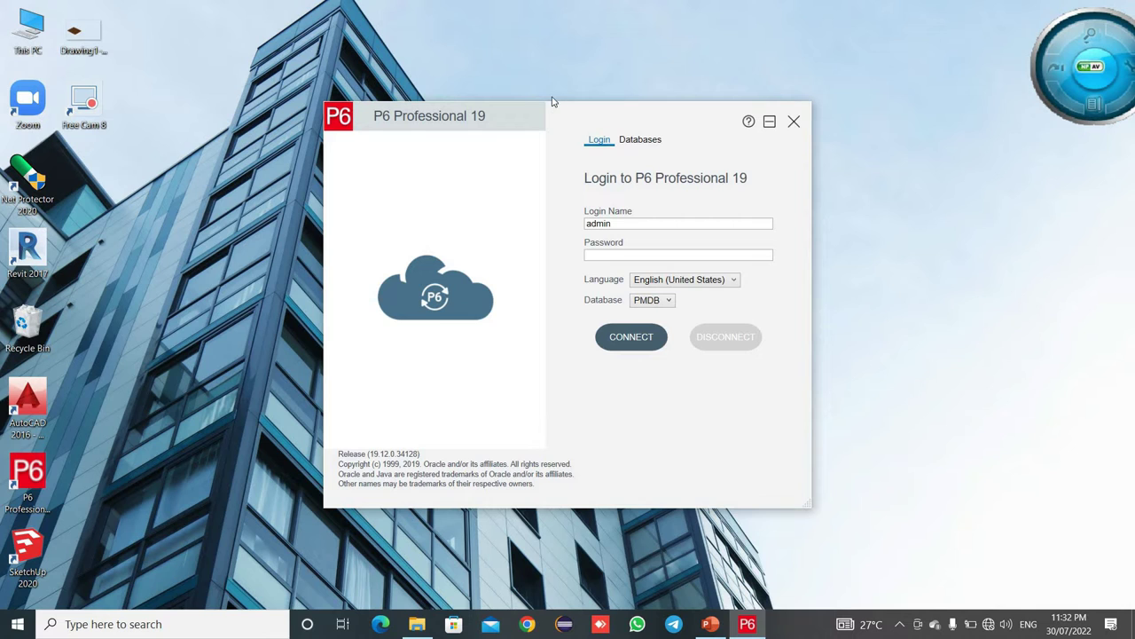
- Review the configured databases, attempt login with the password, and dismiss the invalid-login error
click(637, 144)
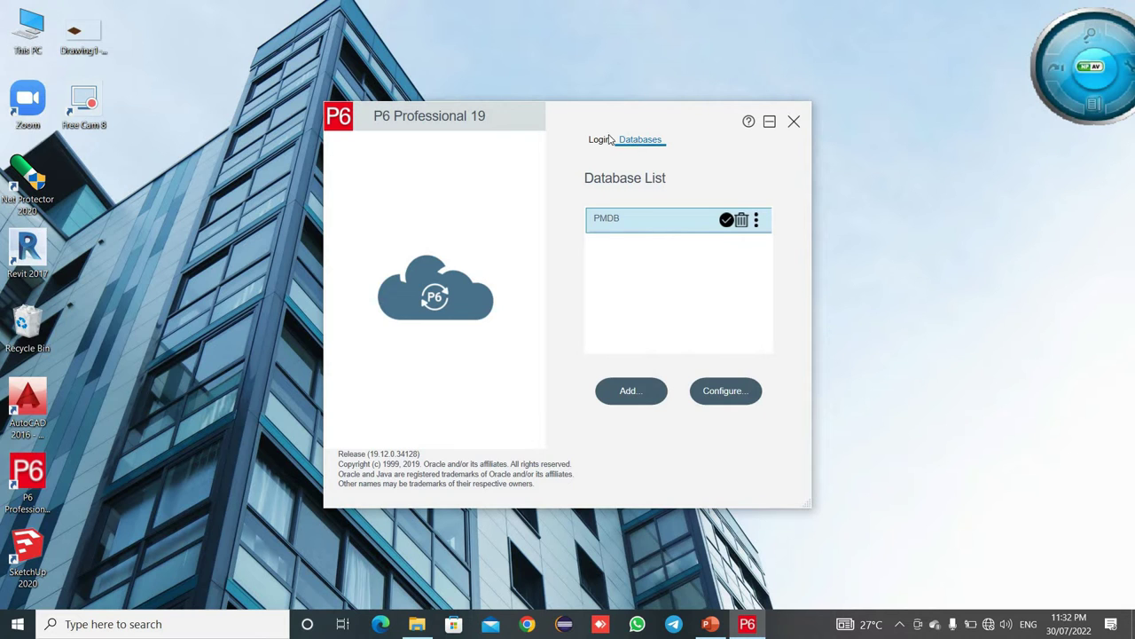
click(599, 142)
click(617, 253)
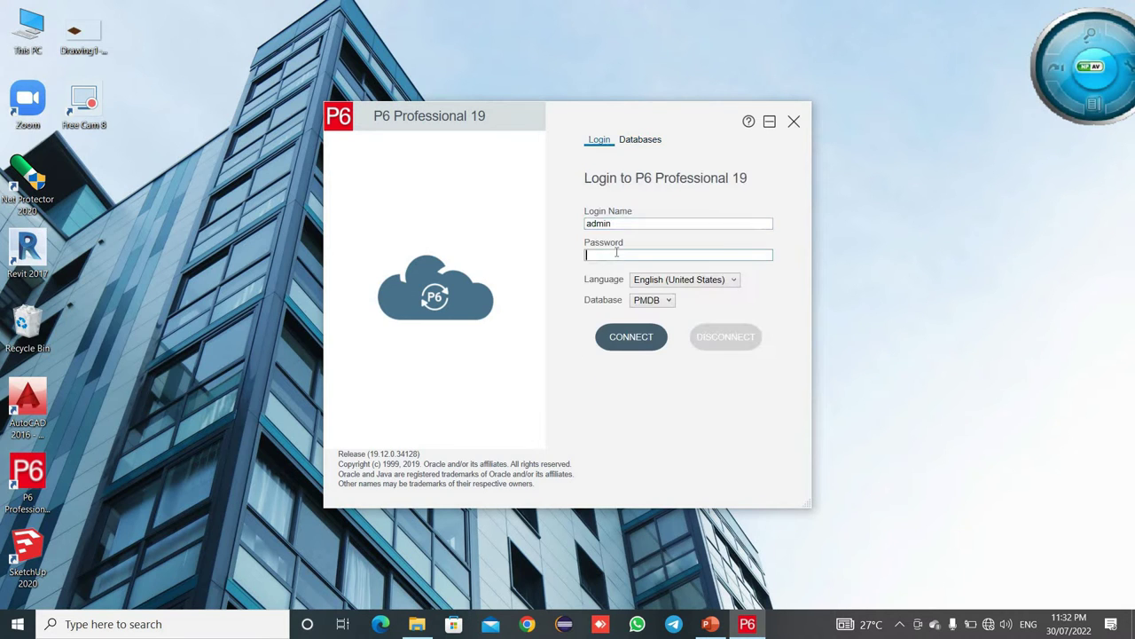
text(password)
click(625, 338)
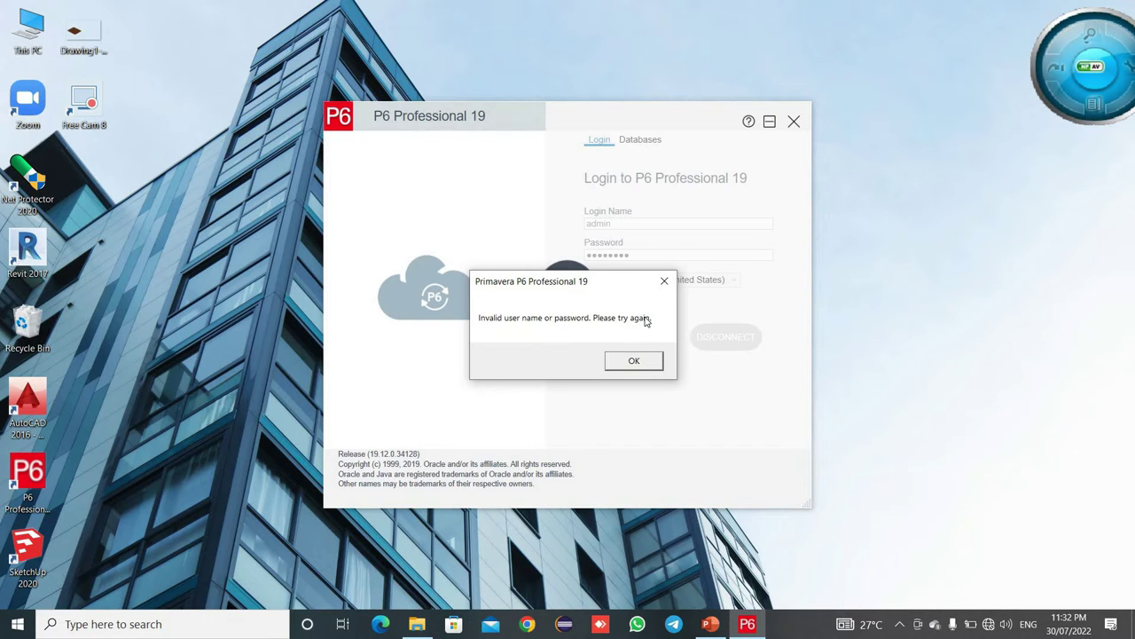
click(647, 362)
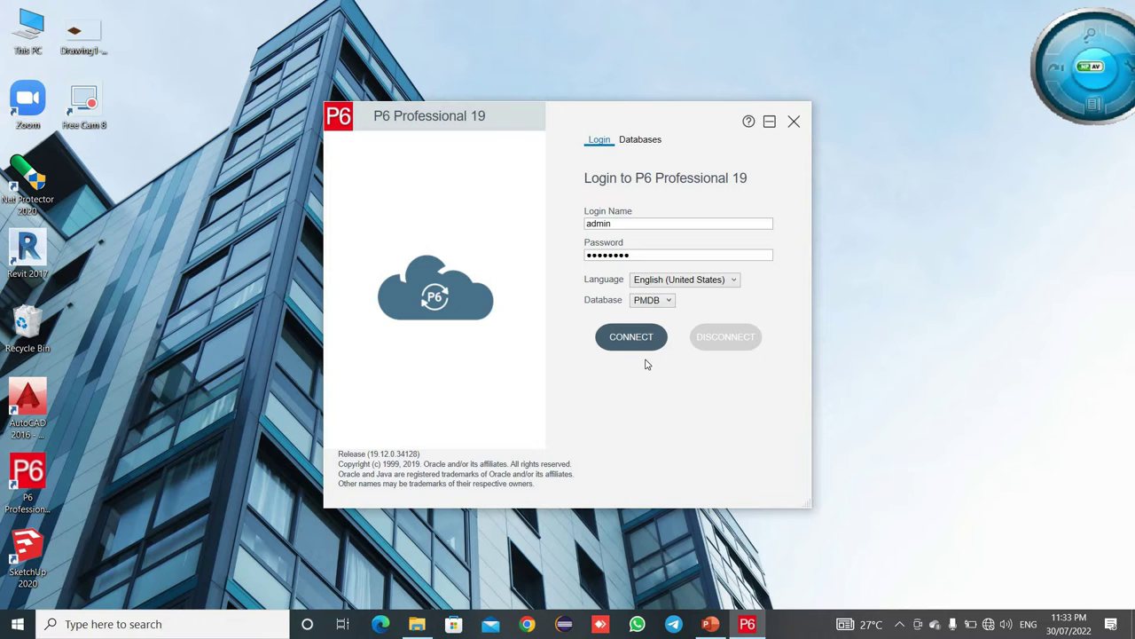
- Delete the PMDB database connection from the Databases list
click(636, 144)
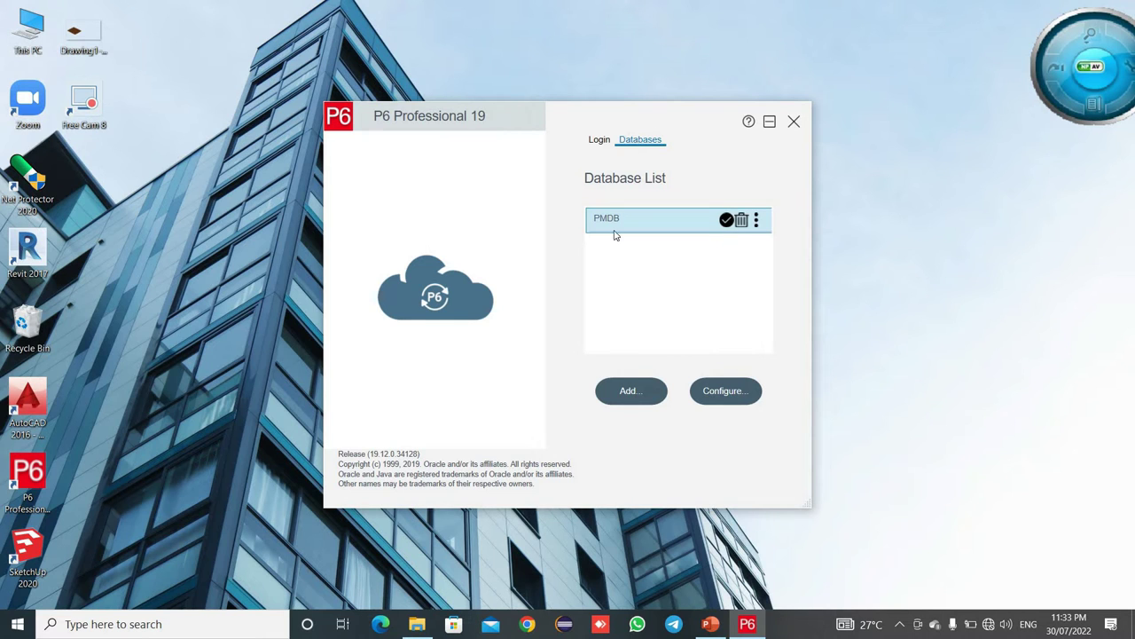
click(743, 220)
click(619, 361)
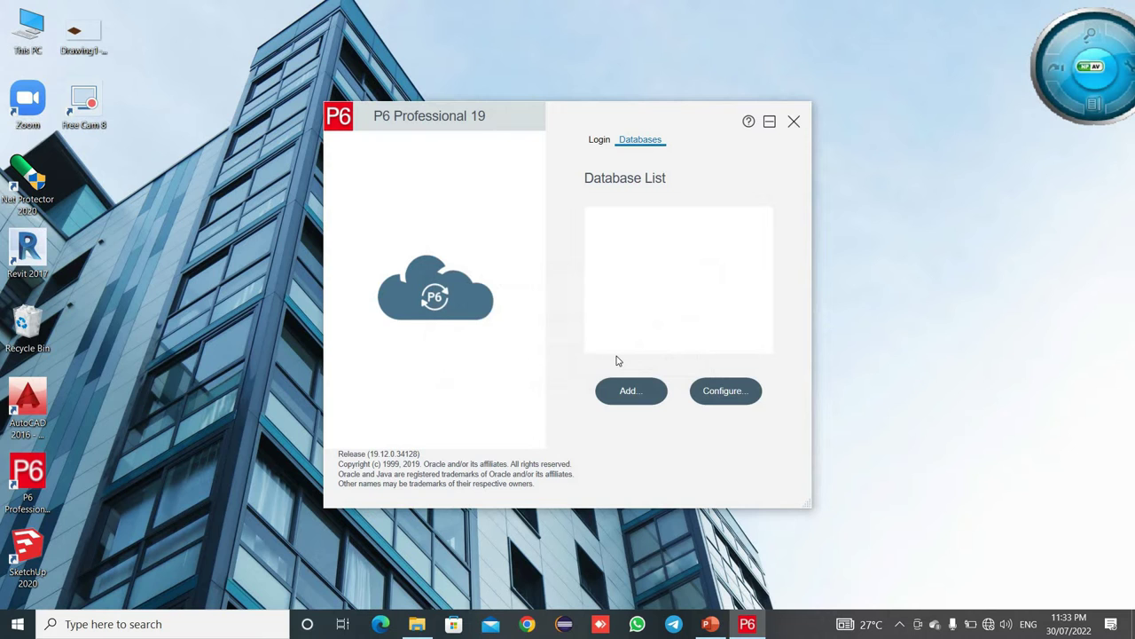
- Add a new P6 Pro Standalone (SQLite) connection with a new standalone database
click(636, 393)
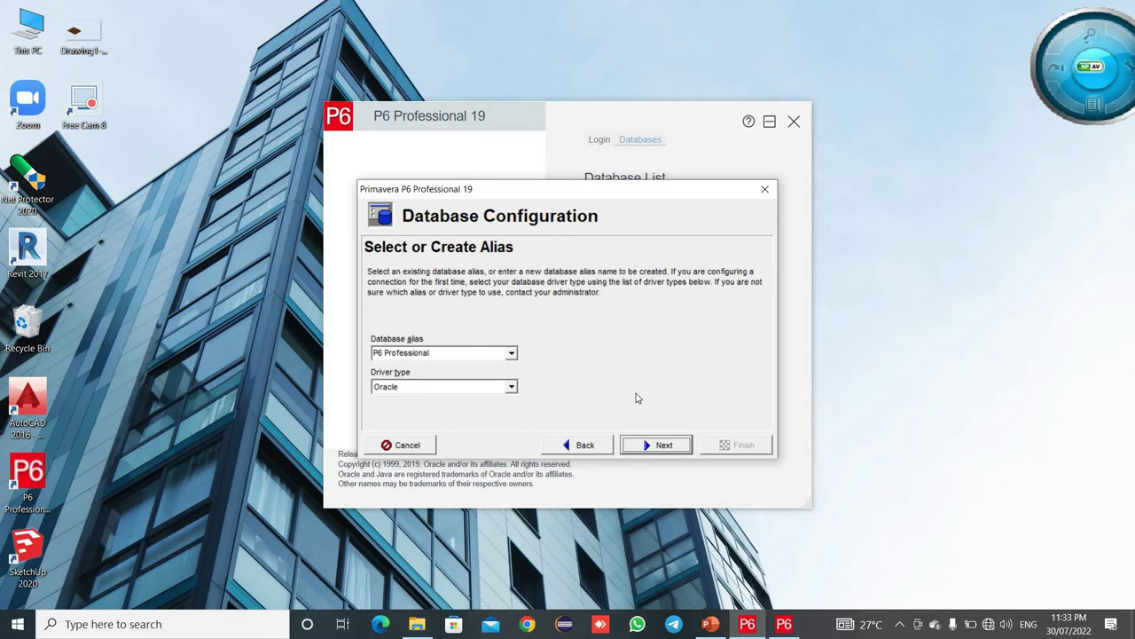
click(512, 388)
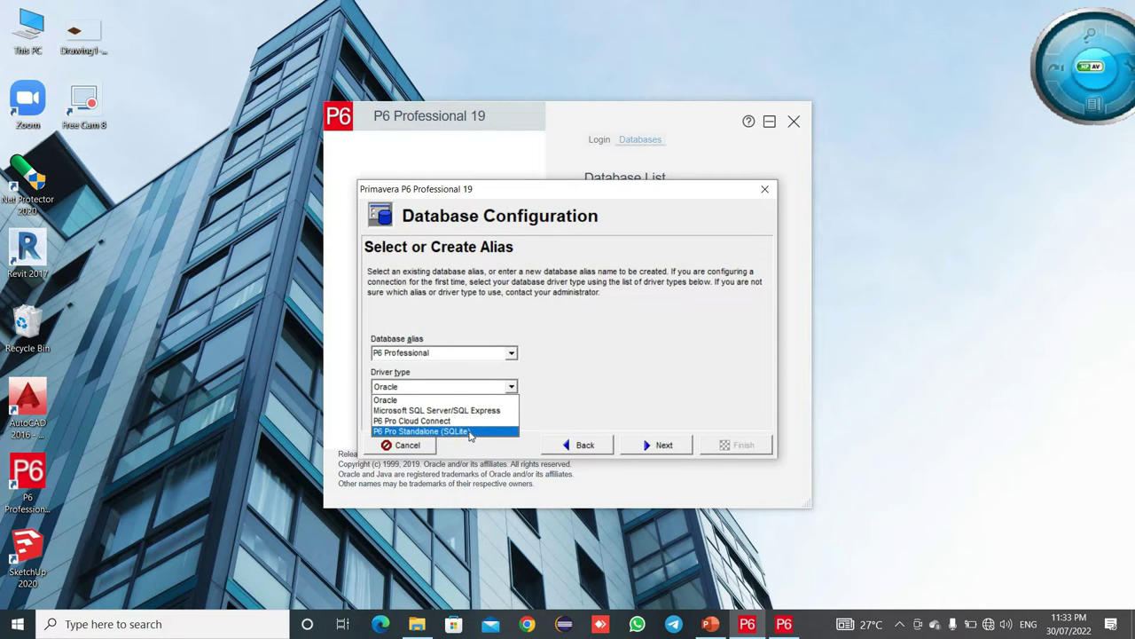
click(471, 432)
click(657, 444)
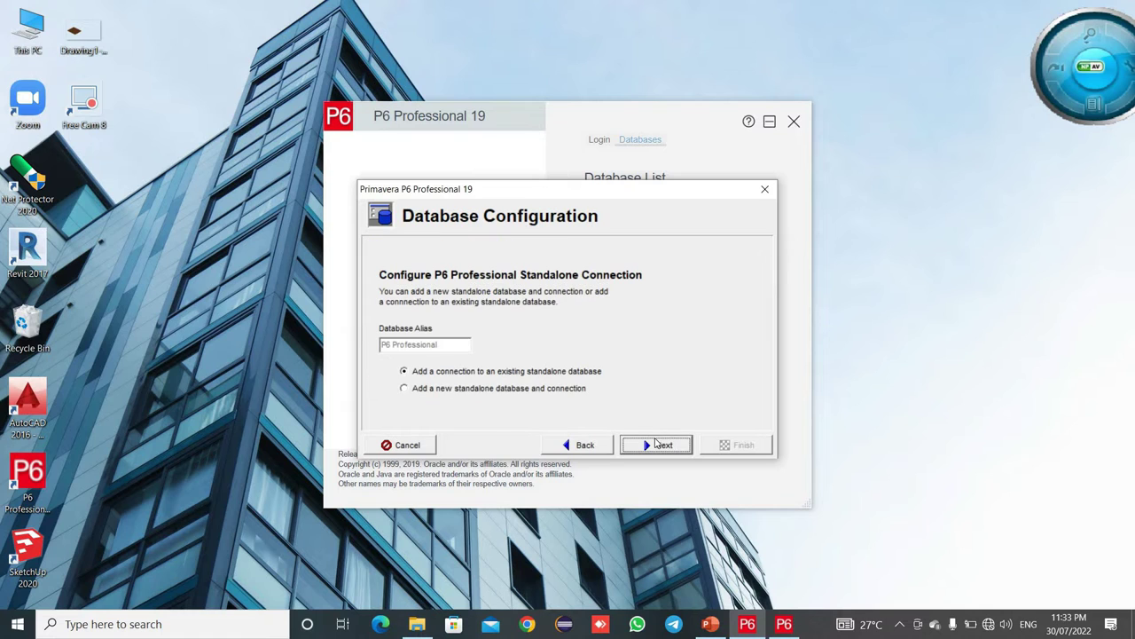
click(418, 390)
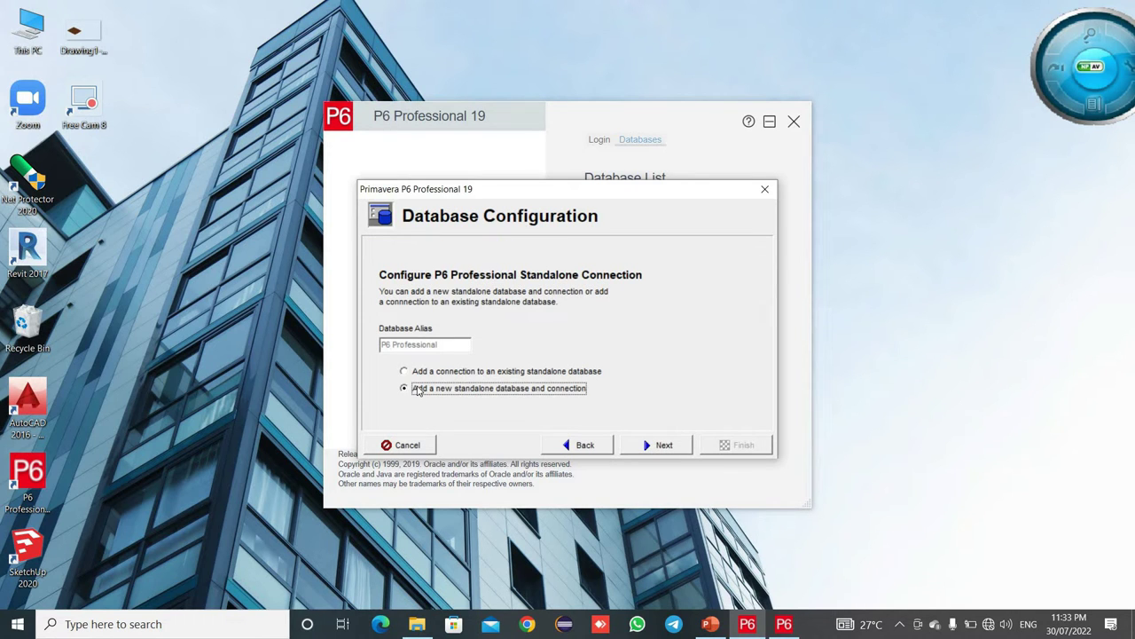
- Replace the admin login name and enter a new password
click(631, 447)
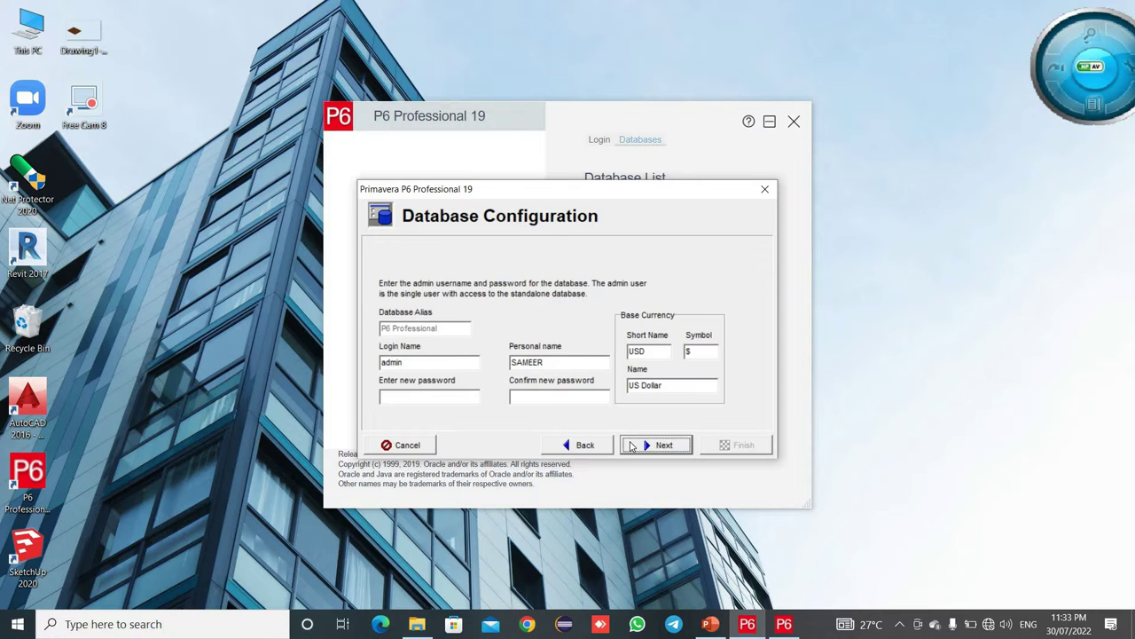
click(417, 361)
key(BackSpace)
key(BackSpace)
key(BackSpace)
key(BackSpace)
text(Anand)
click(438, 400)
text(123456789)
text(123456789)
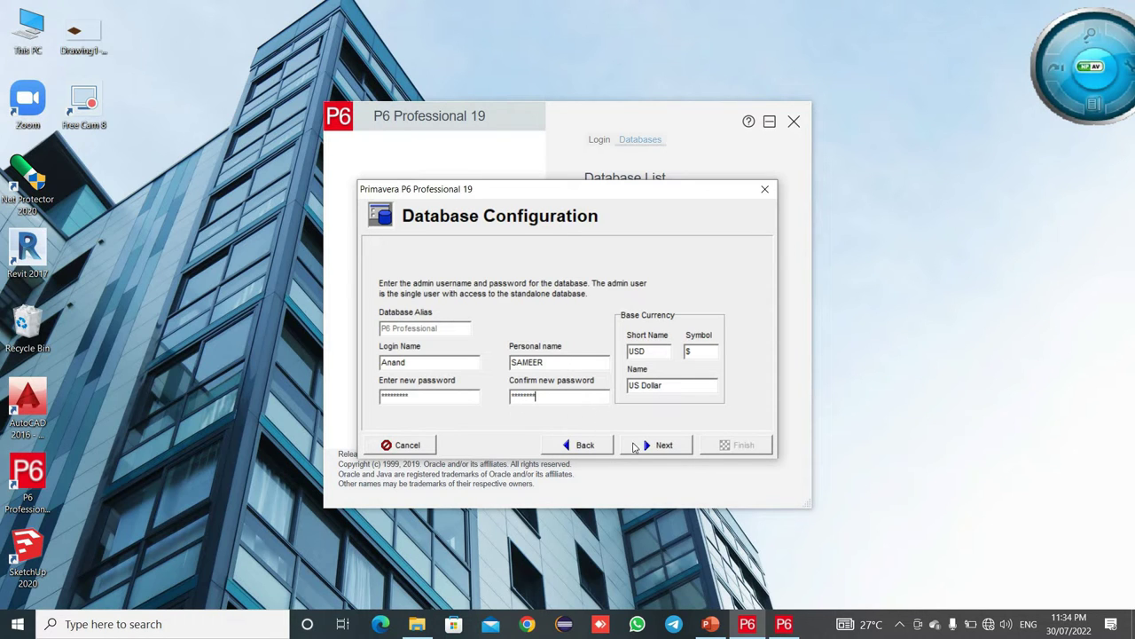
- Fix the password mismatch by re-entering the confirmed admin password and continue
click(656, 452)
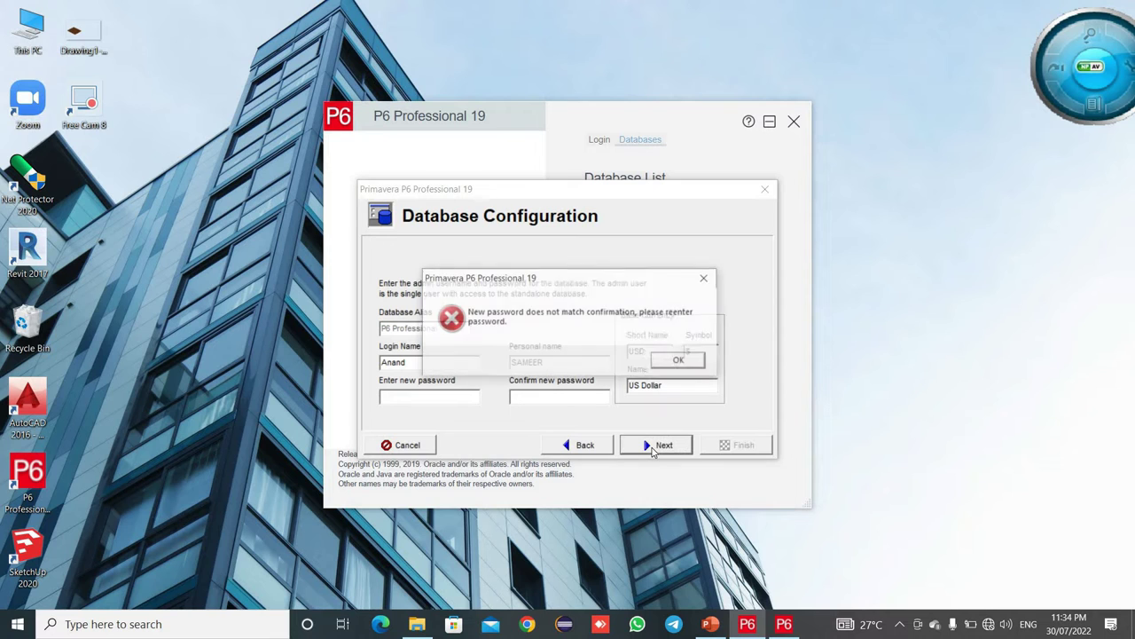
click(679, 361)
click(433, 395)
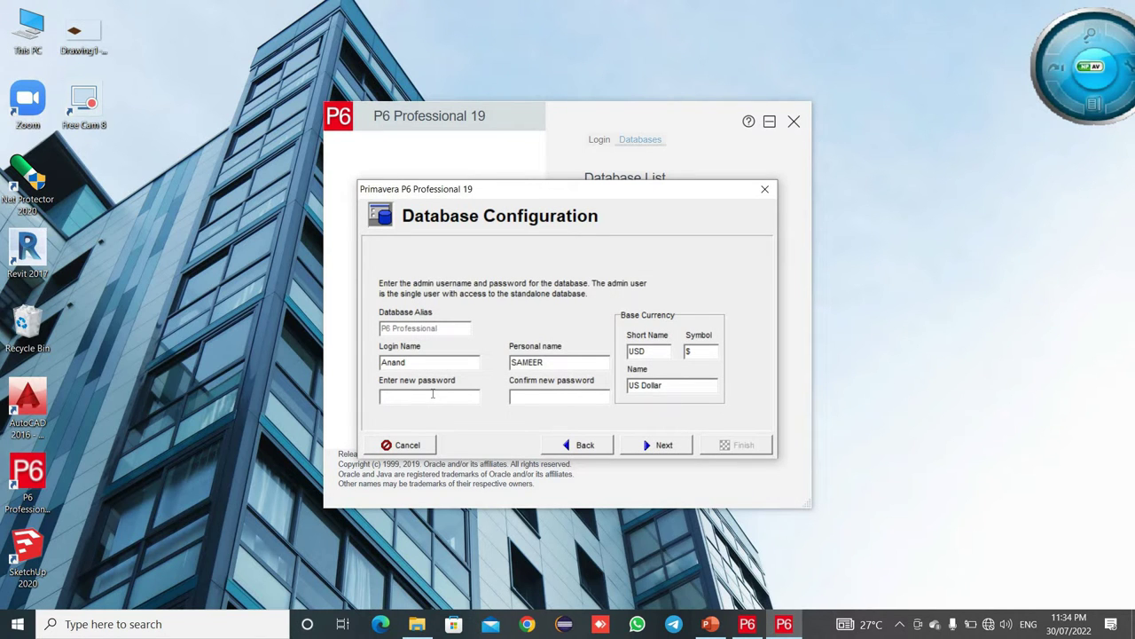
text(admin123admin123)
click(666, 445)
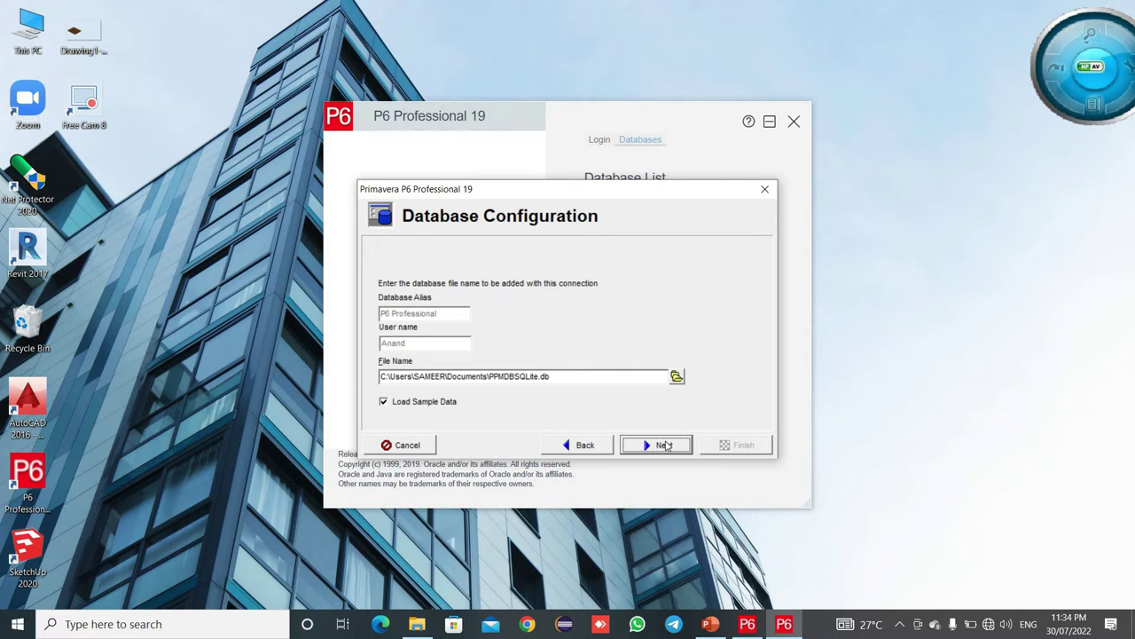
- Save the standalone database as F:\PPMDBSQLite.db after the default location fails, then test the connection
click(665, 446)
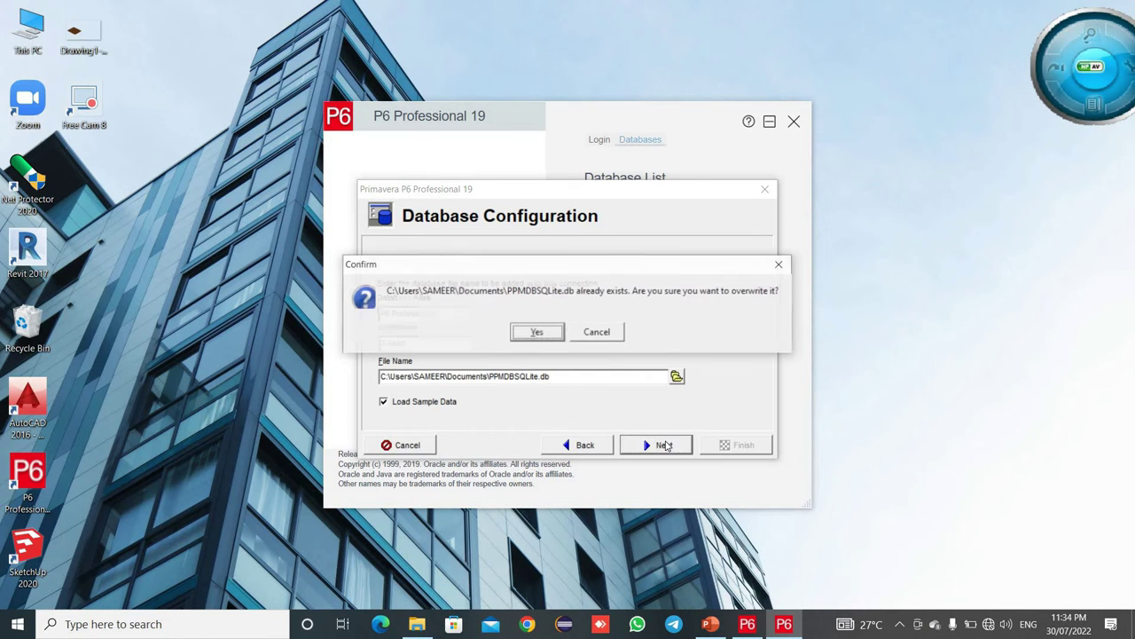
click(540, 333)
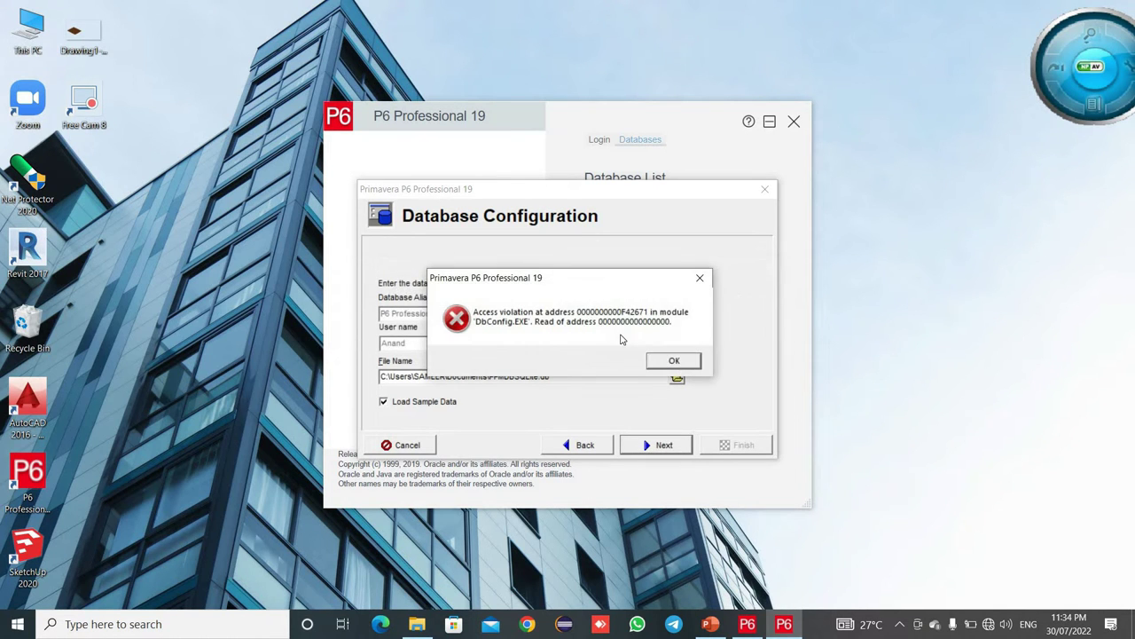
click(674, 361)
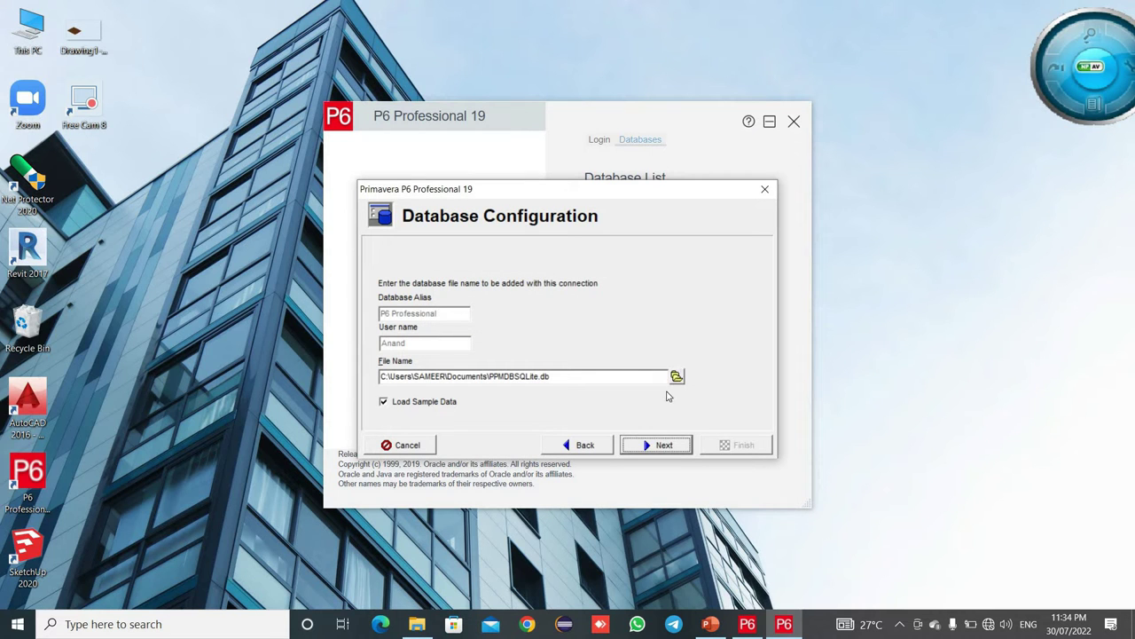
click(677, 377)
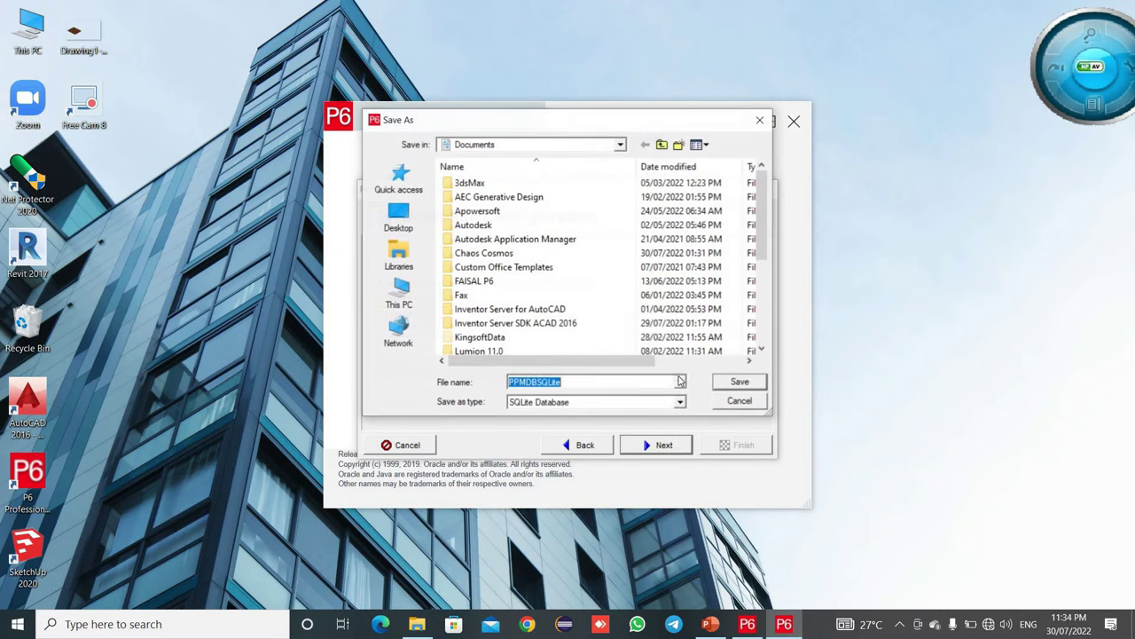
click(400, 295)
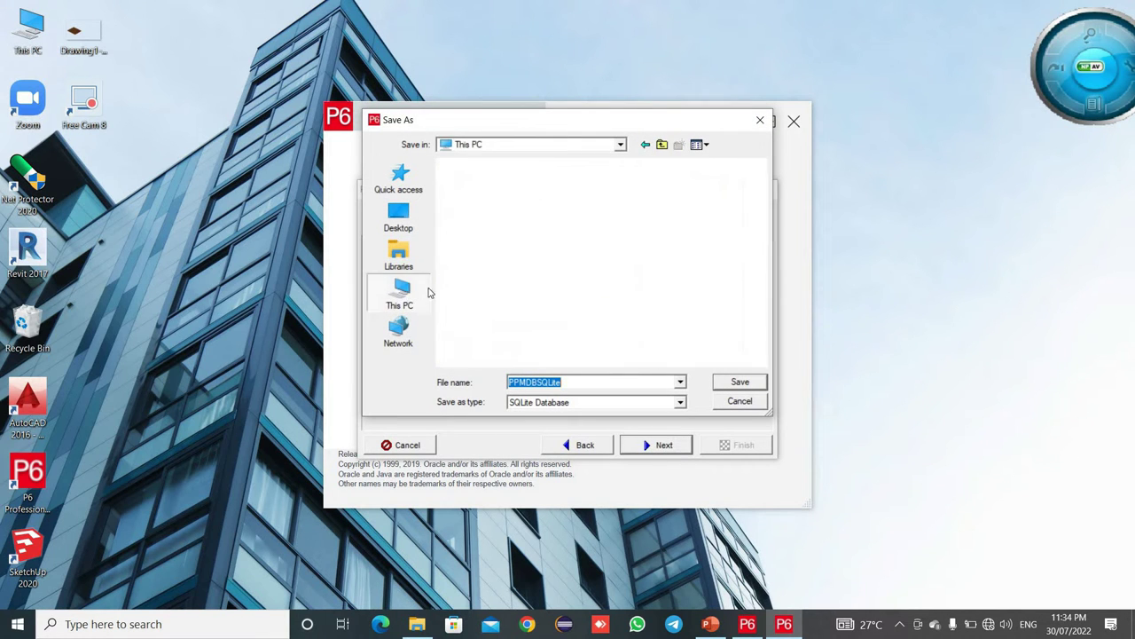
scroll(761, 257, down, 5)
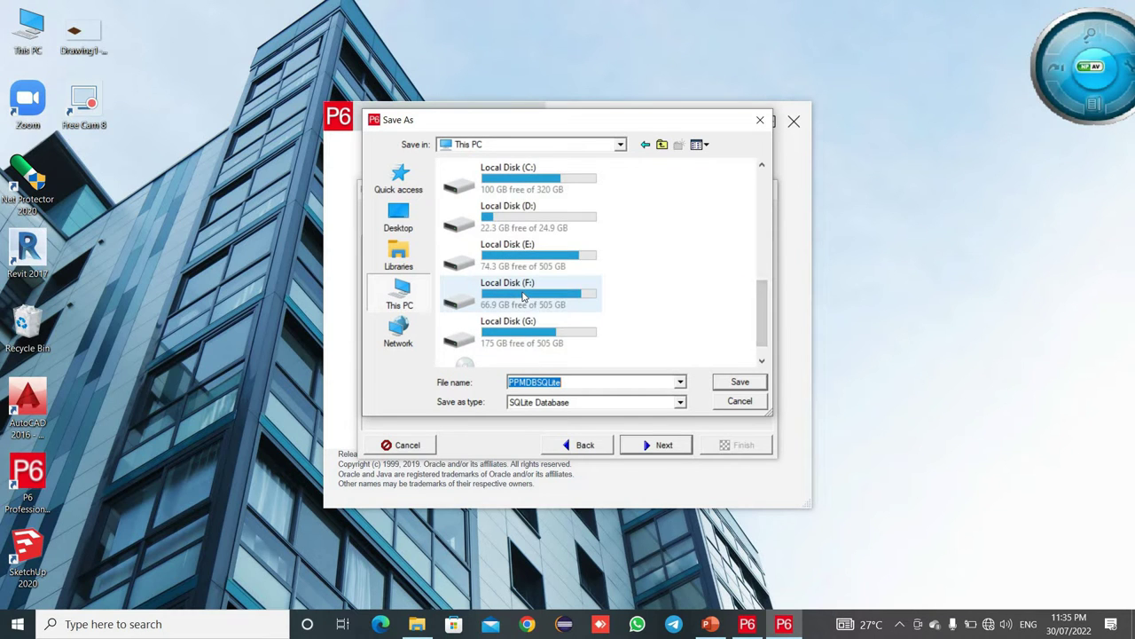
double_click(523, 297)
click(748, 381)
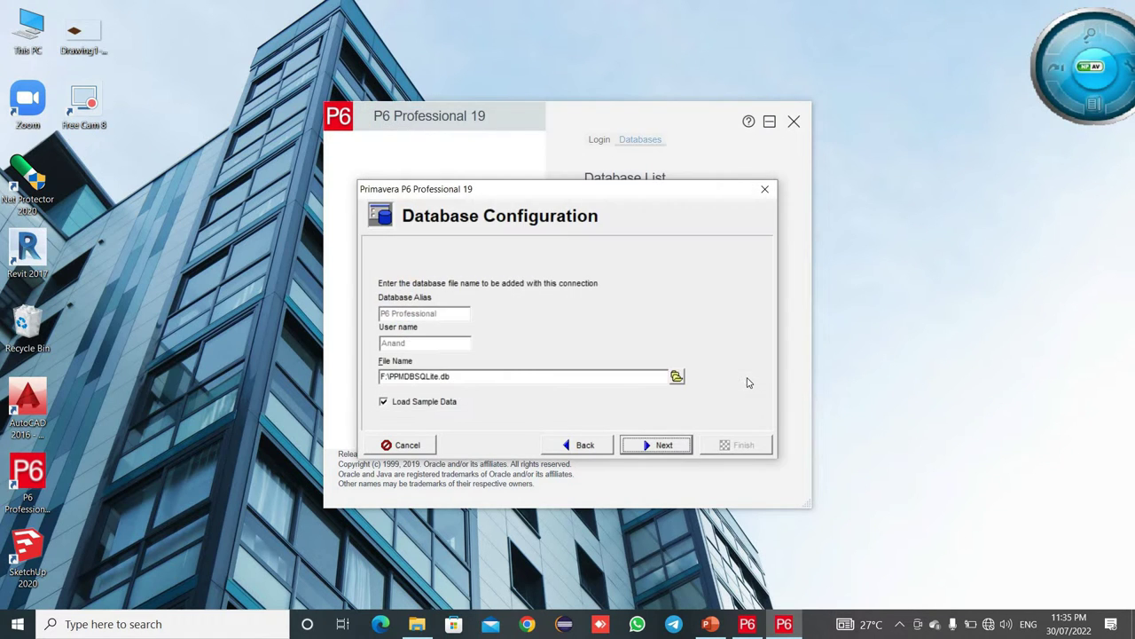
click(676, 443)
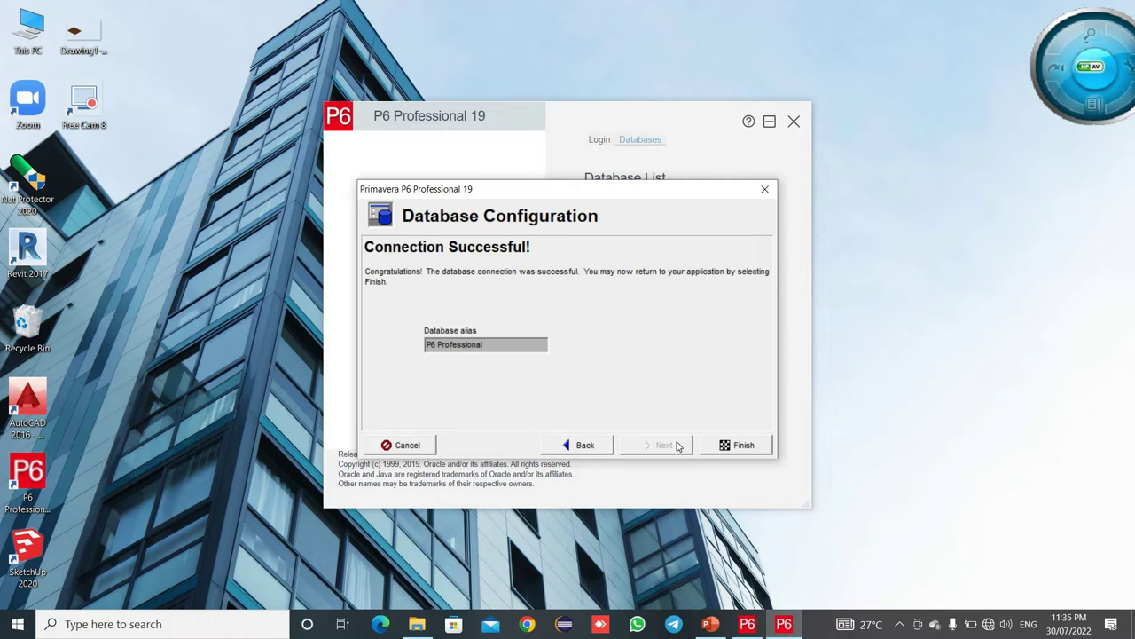
- Log in to the new standalone database with the admin credentials and dismiss the industry warning
click(744, 455)
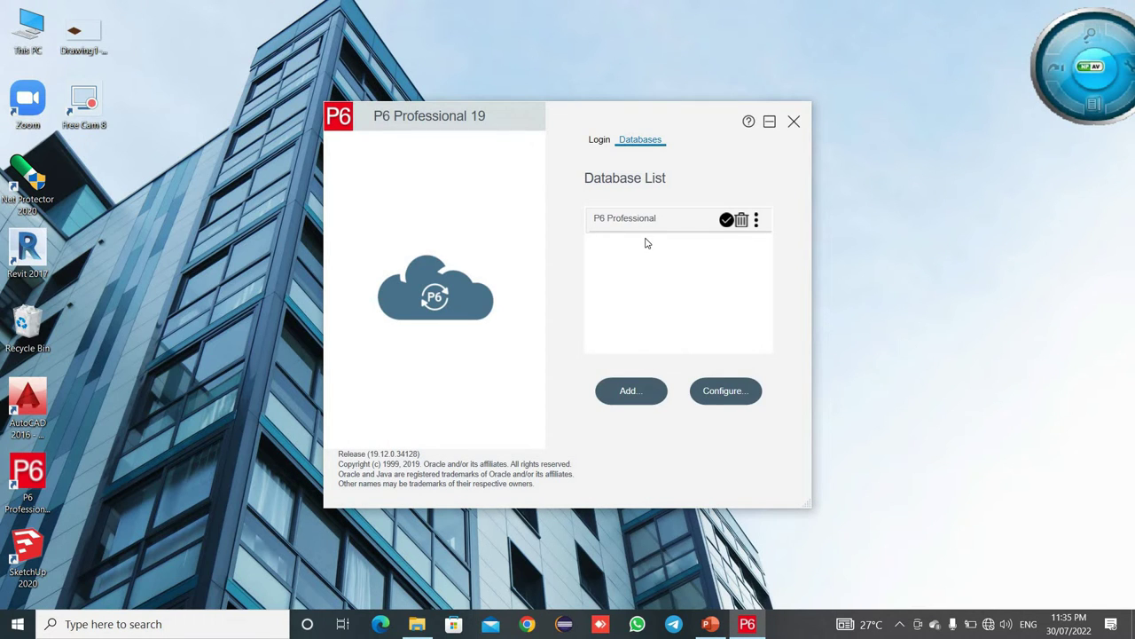
click(600, 142)
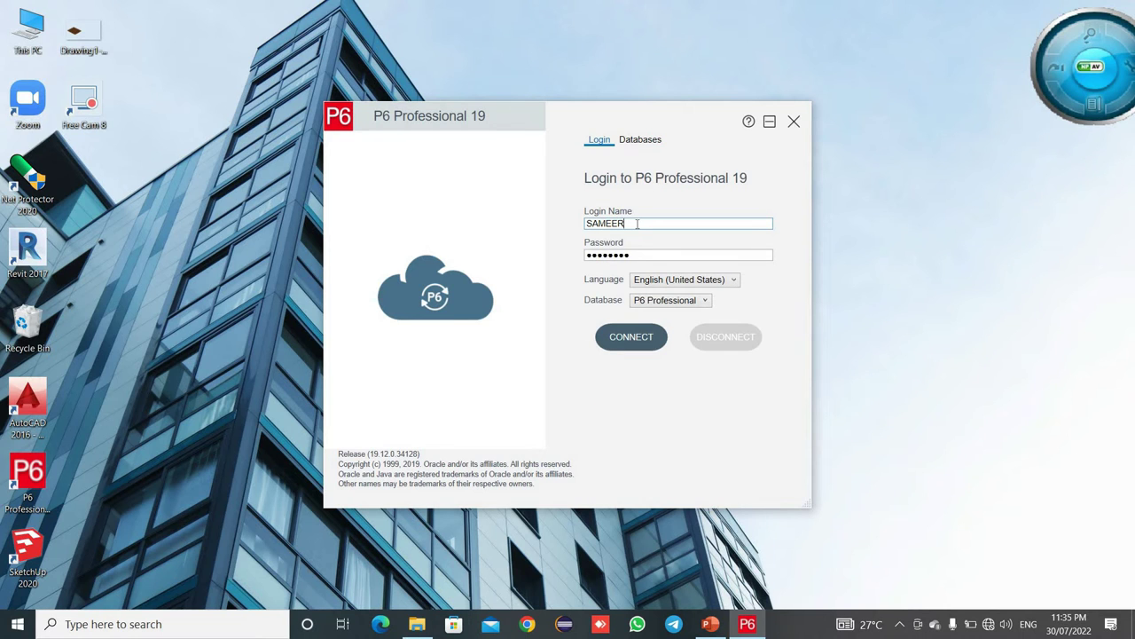
key(BackSpace)
key(BackSpace)
key(BackSpace)
key(BackSpace)
key(BackSpace)
key(BackSpace)
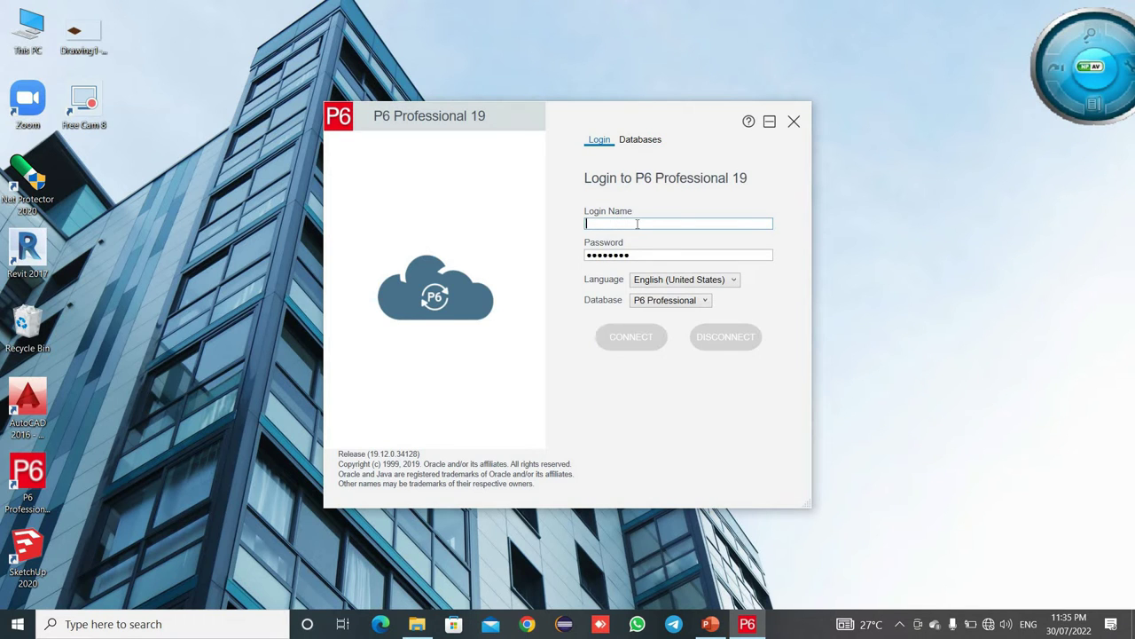
text(Anand)
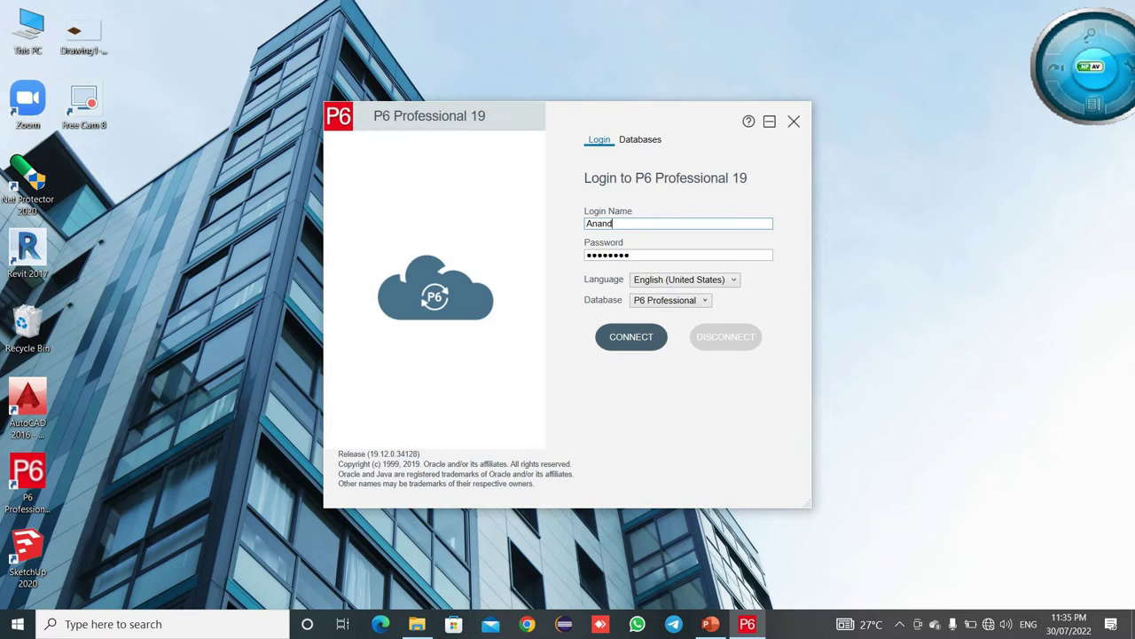
click(635, 259)
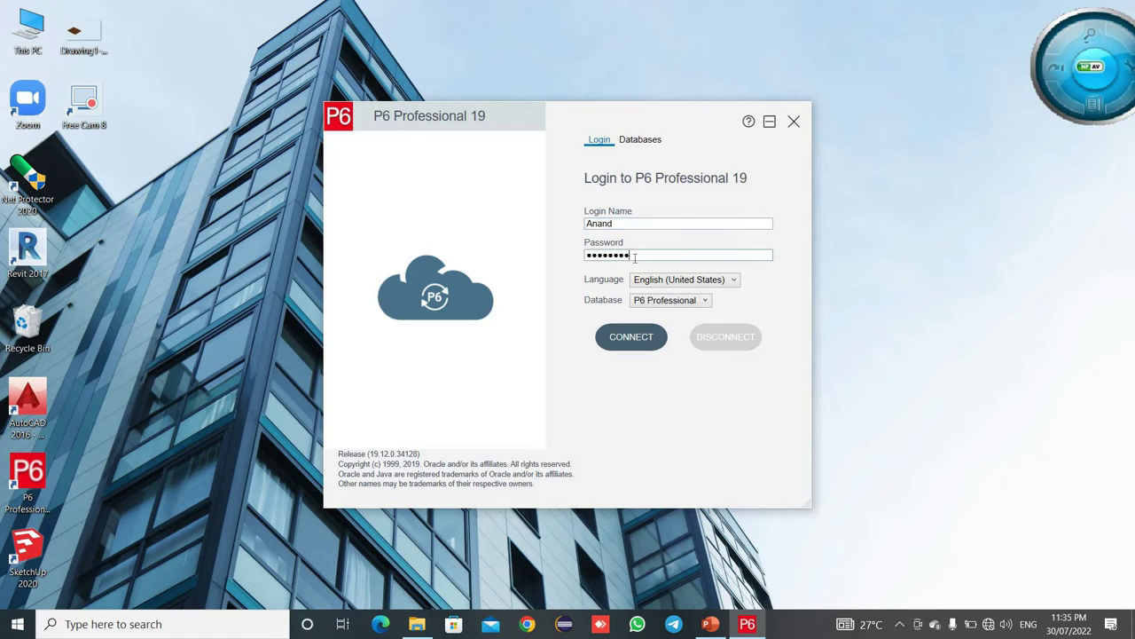
key(BackSpace)
key(BackSpace)
key(BackSpace)
key(BackSpace)
key(BackSpace)
key(BackSpace)
key(BackSpace)
key(BackSpace)
text(••••••••)
click(640, 341)
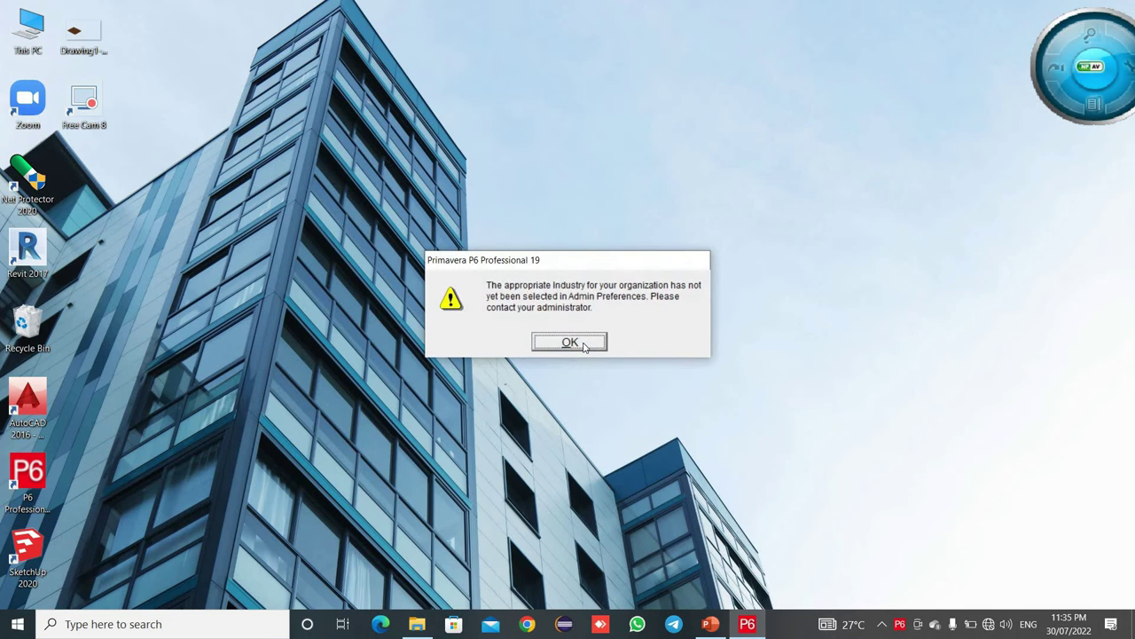
click(583, 347)
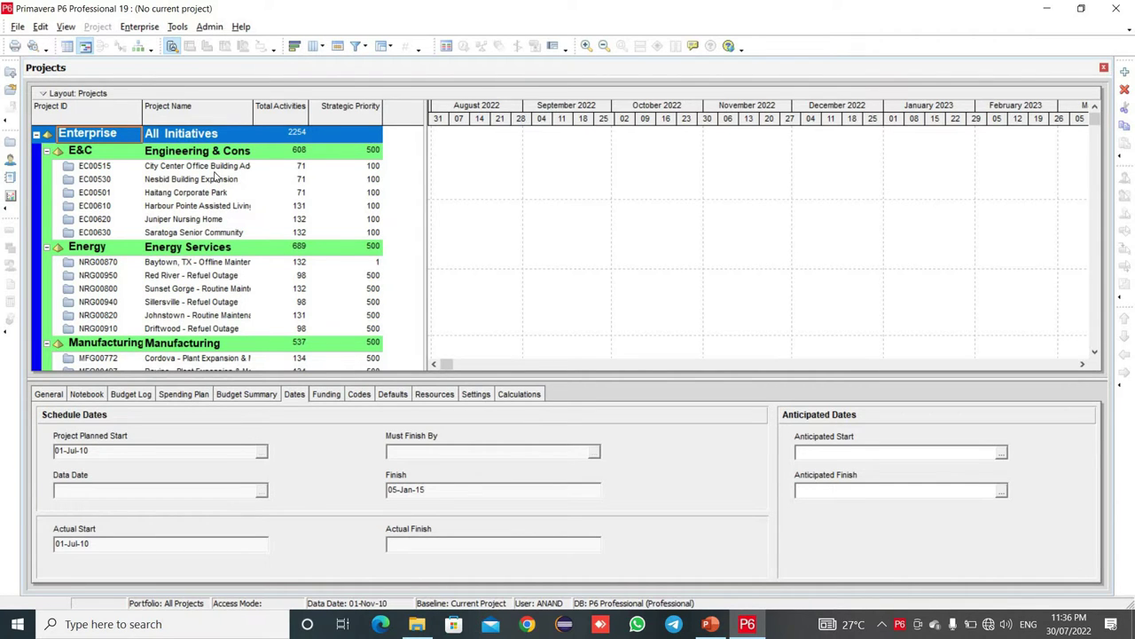
- Select the E&C node in the Projects list to view its 01-Sep-10 planned start
scroll(202, 266, down, 1)
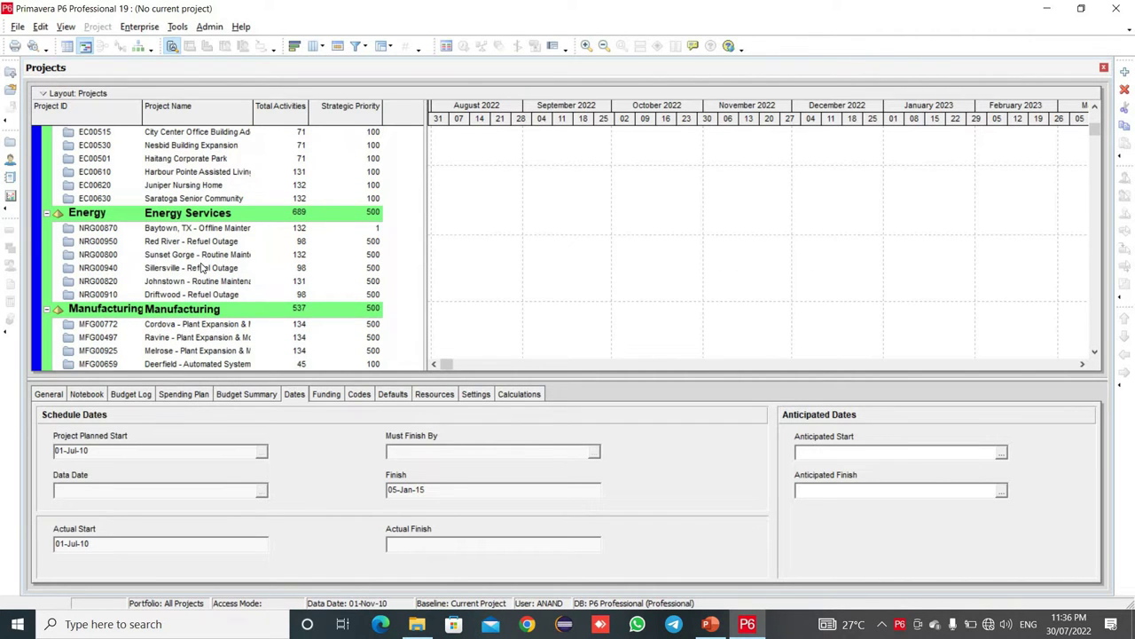
scroll(202, 267, up, 2)
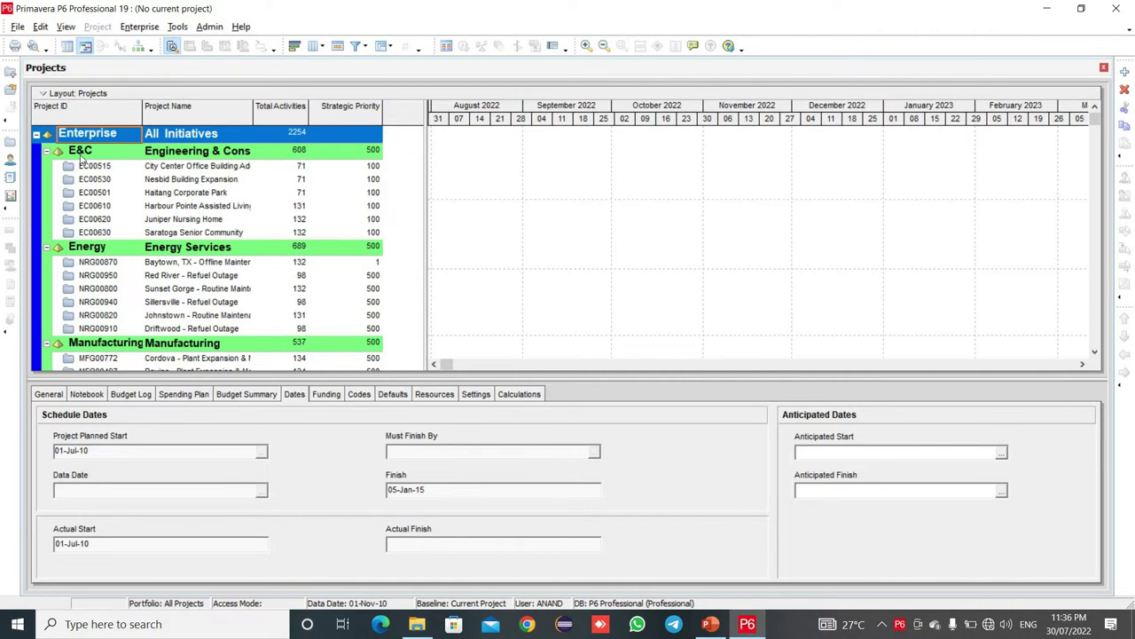
click(79, 156)
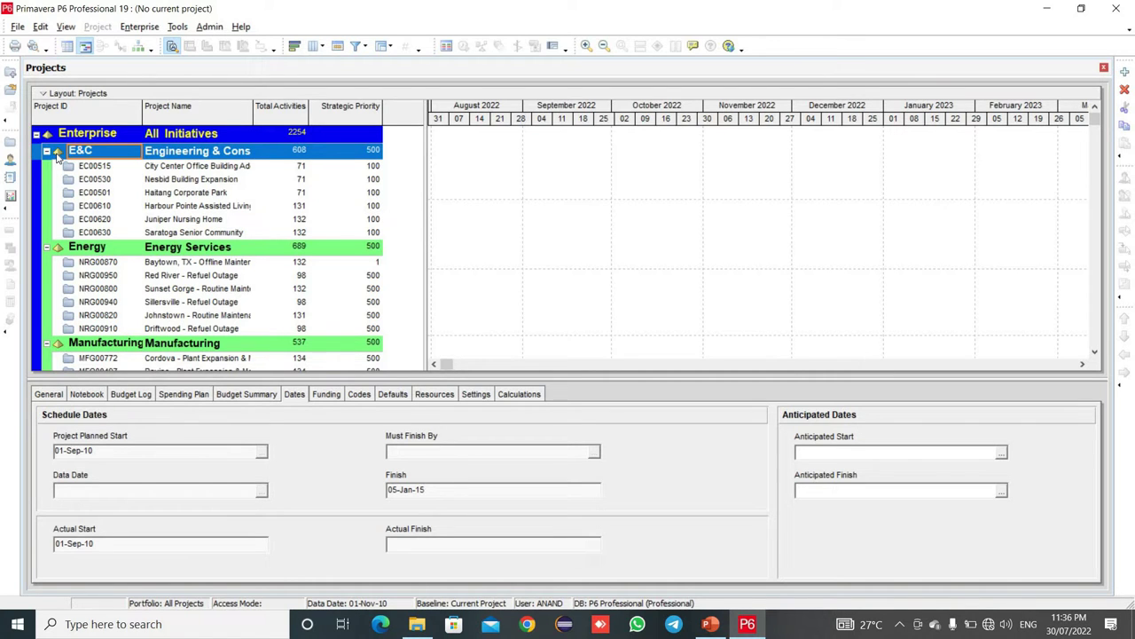
- Review all EPS groups in the Projects list, then bring up the Enterprise menu
scroll(275, 295, down, 3)
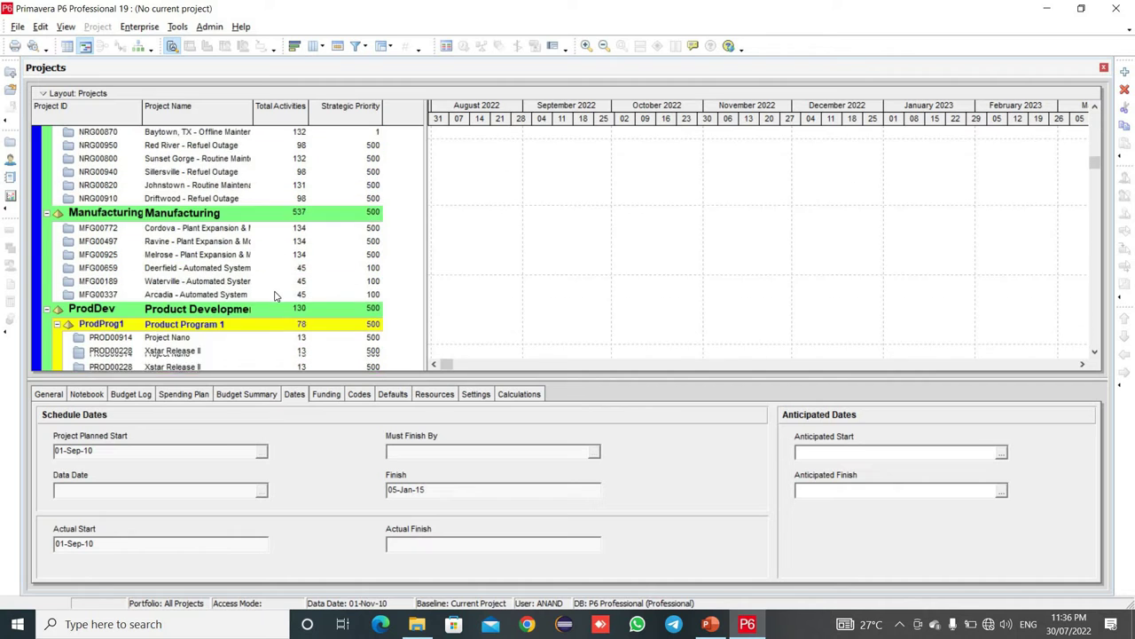
scroll(275, 295, down, 8)
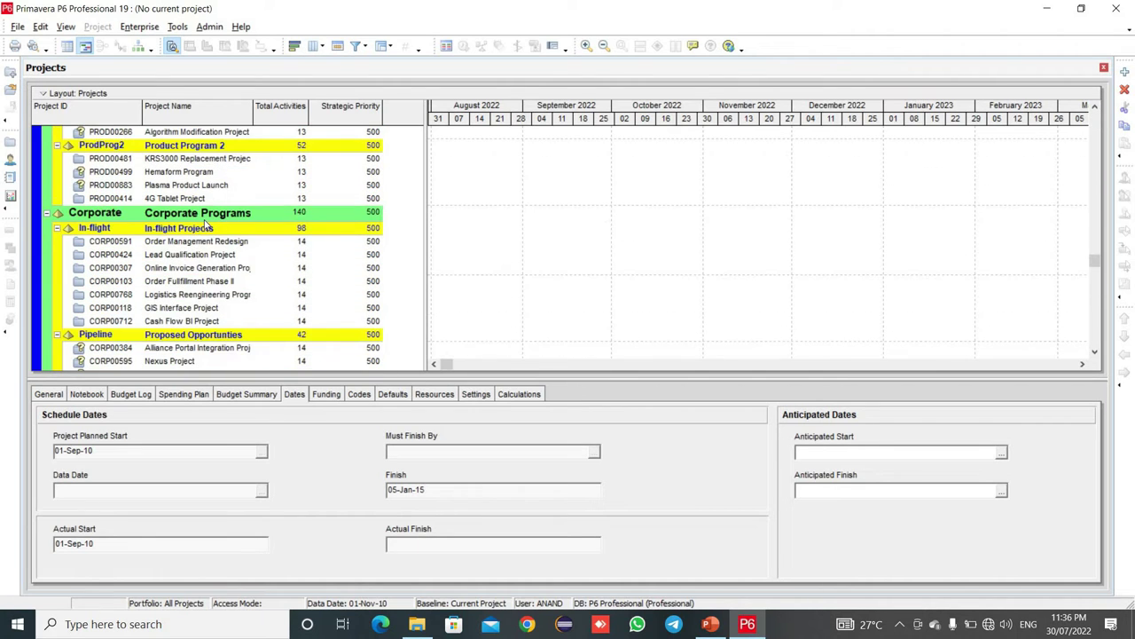
scroll(212, 225, down, 4)
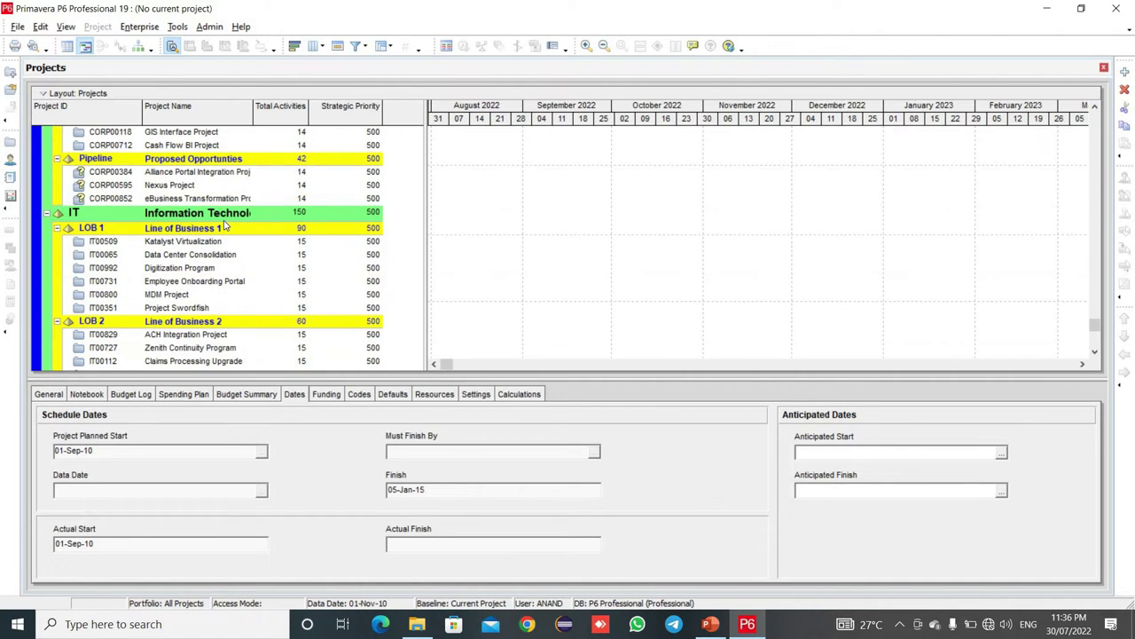
scroll(213, 267, down, 1)
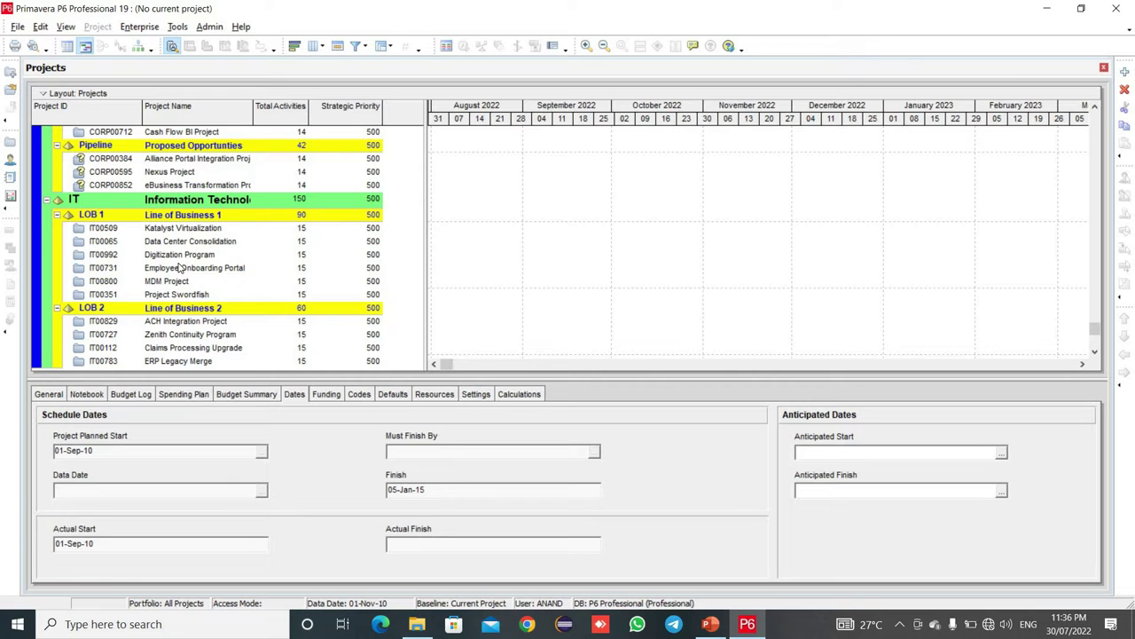
scroll(178, 267, up, 2)
scroll(178, 267, up, 14)
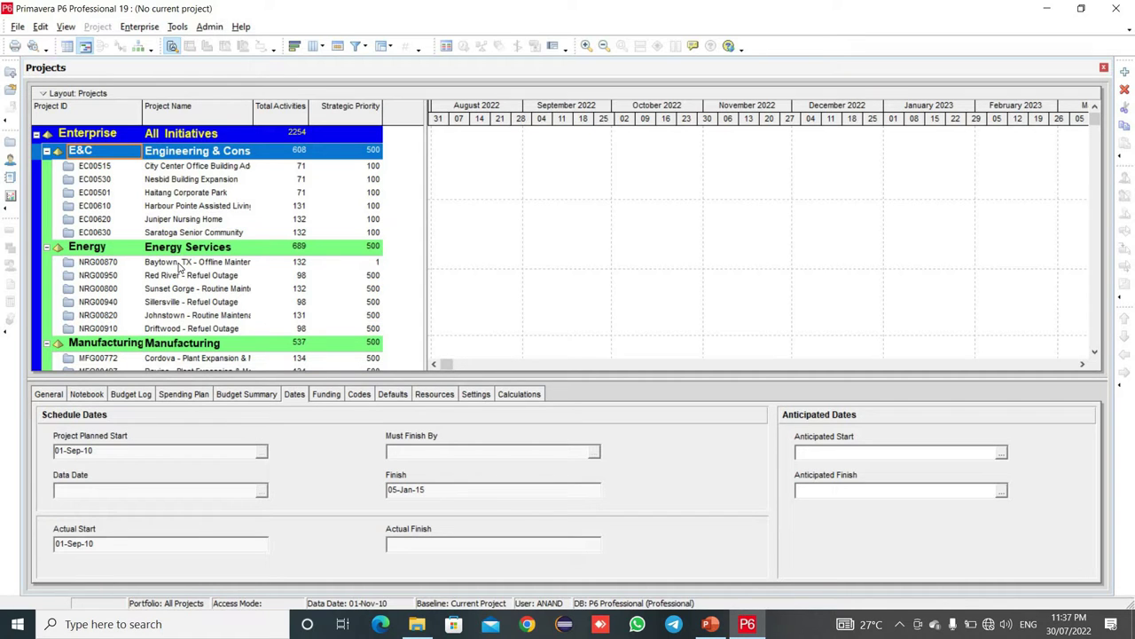
click(147, 29)
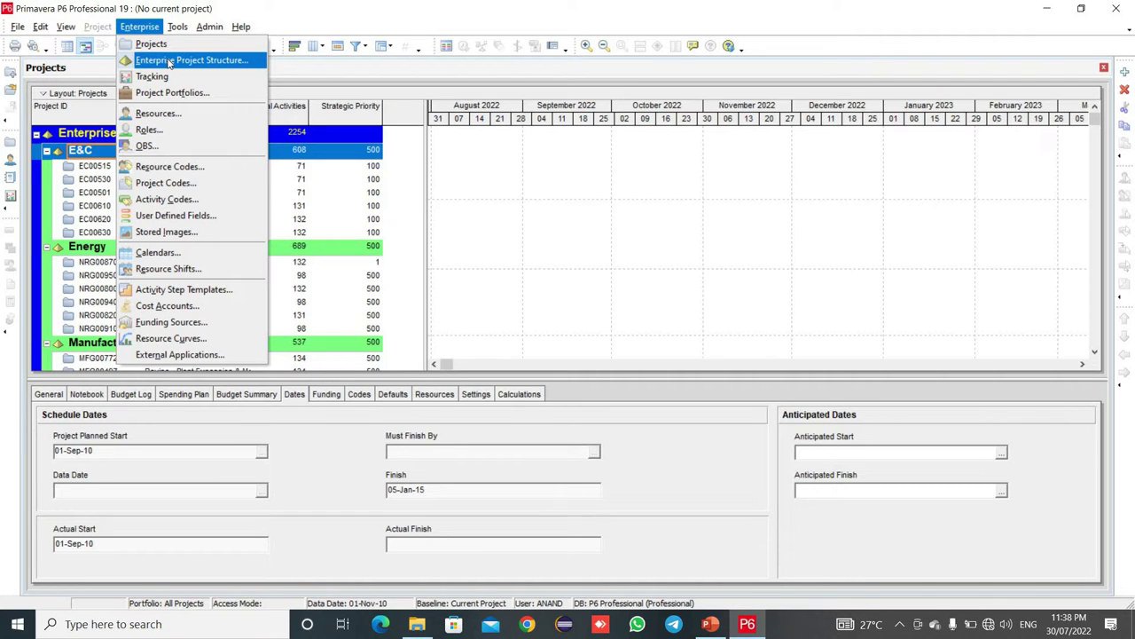
- Add a new EPS node under Enterprise with EPS ID Dev
click(168, 60)
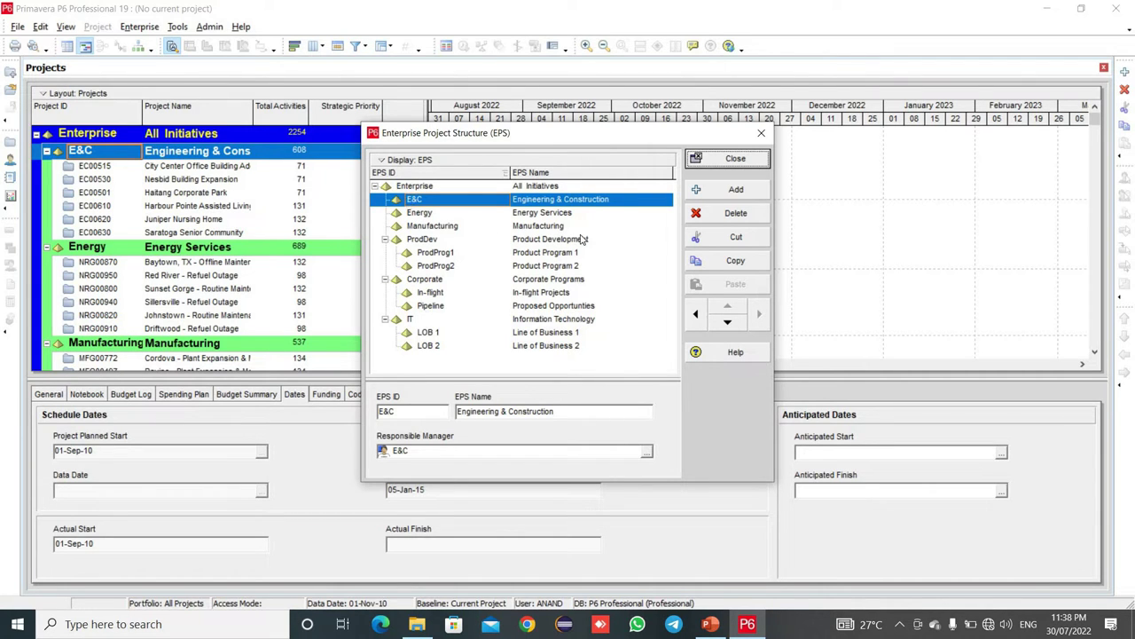
click(733, 199)
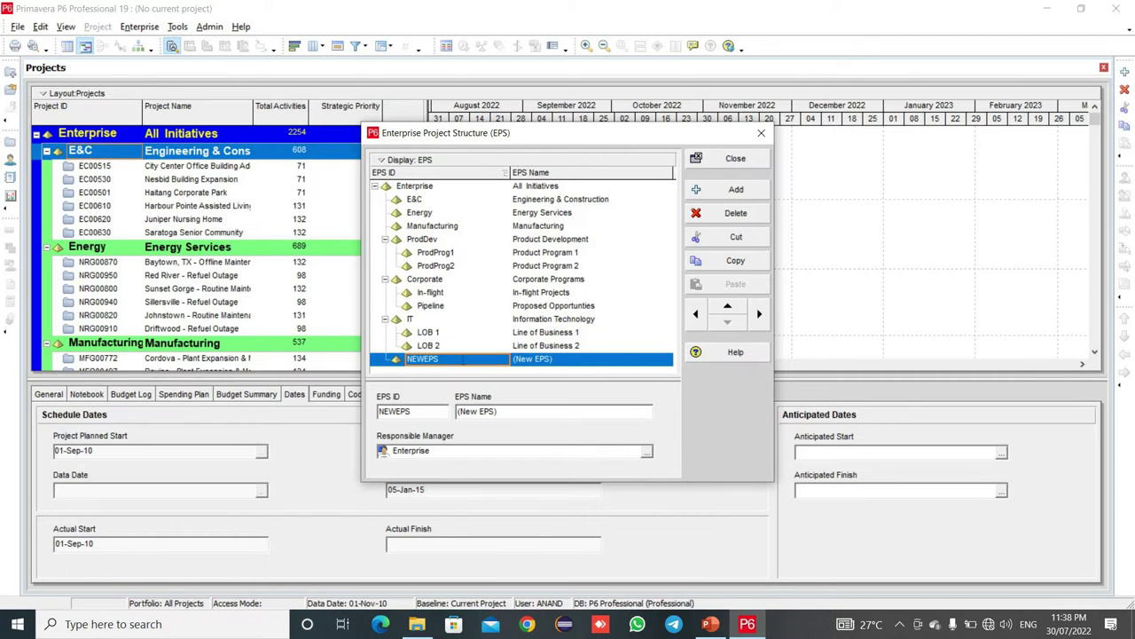
click(462, 361)
key(BackSpace)
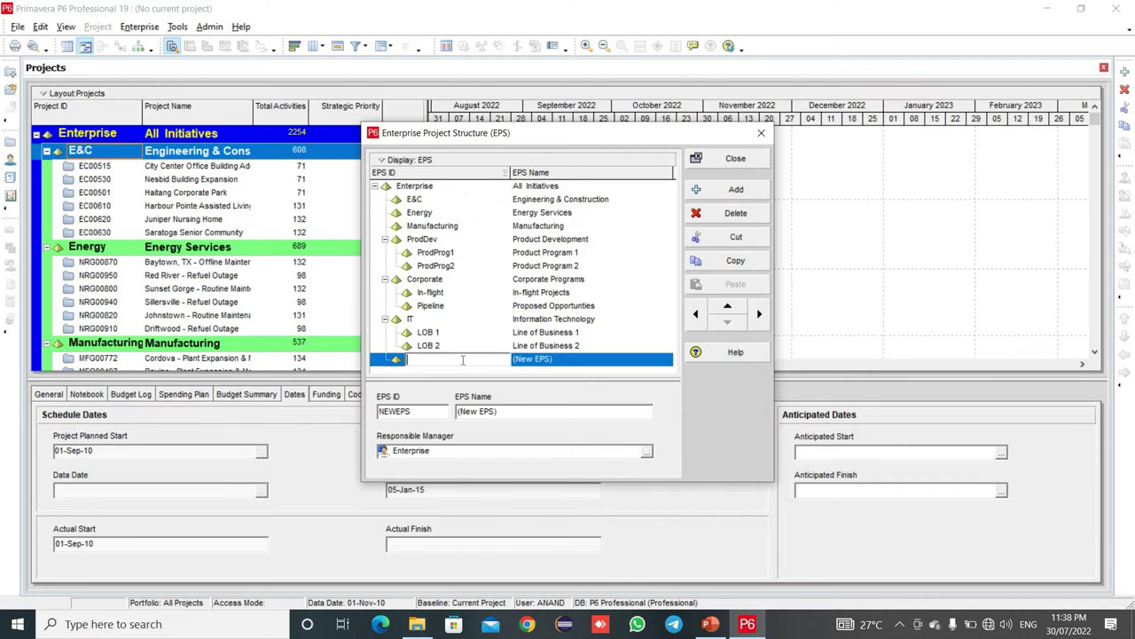
text(Dev)
- Name the Dev node 'Development' and close the EPS editor
click(608, 354)
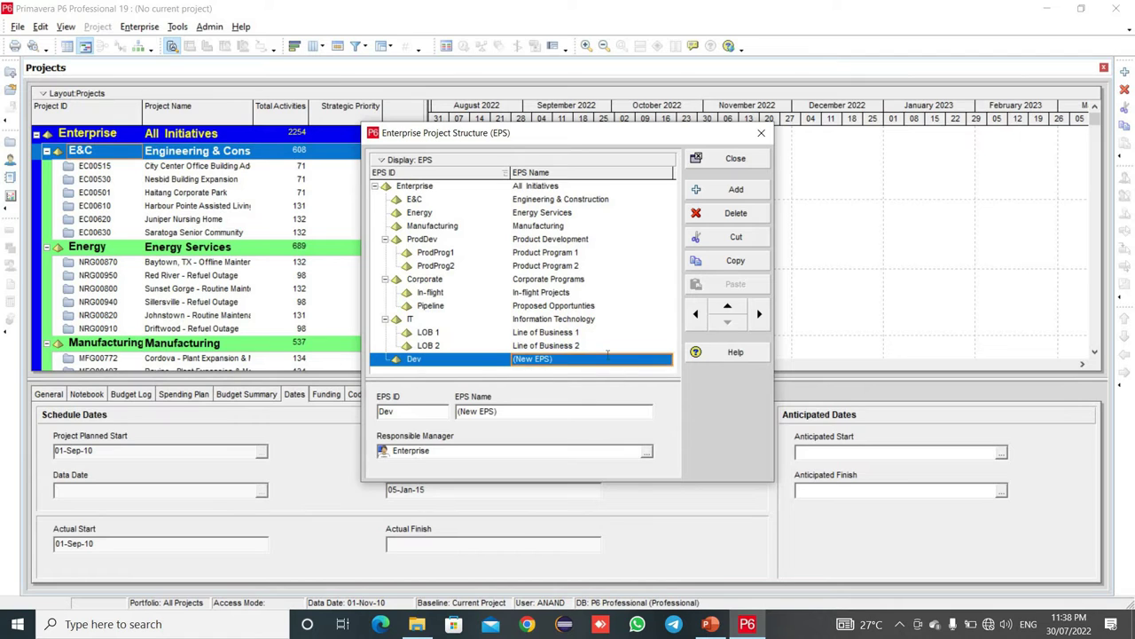
key(BackSpace)
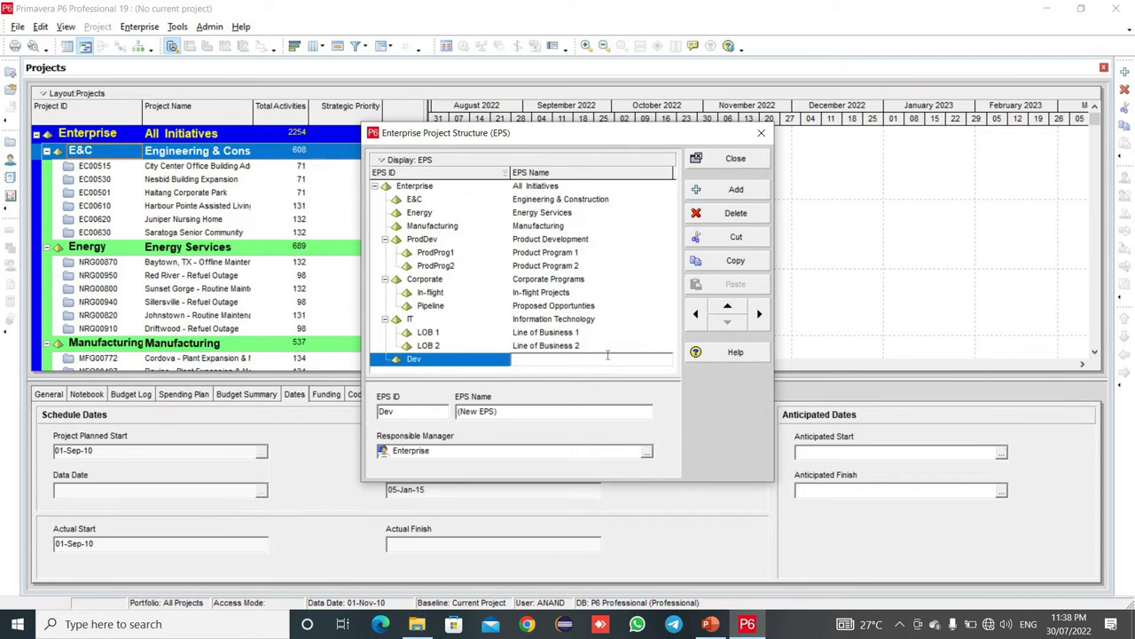
text(Development)
click(735, 160)
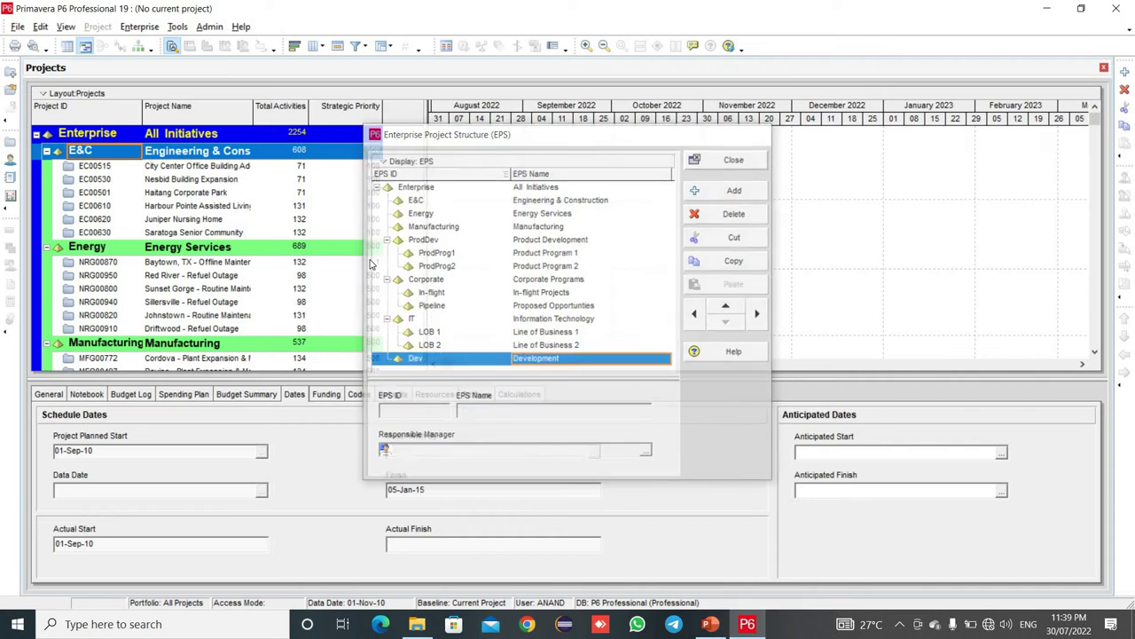
scroll(371, 264, down, 5)
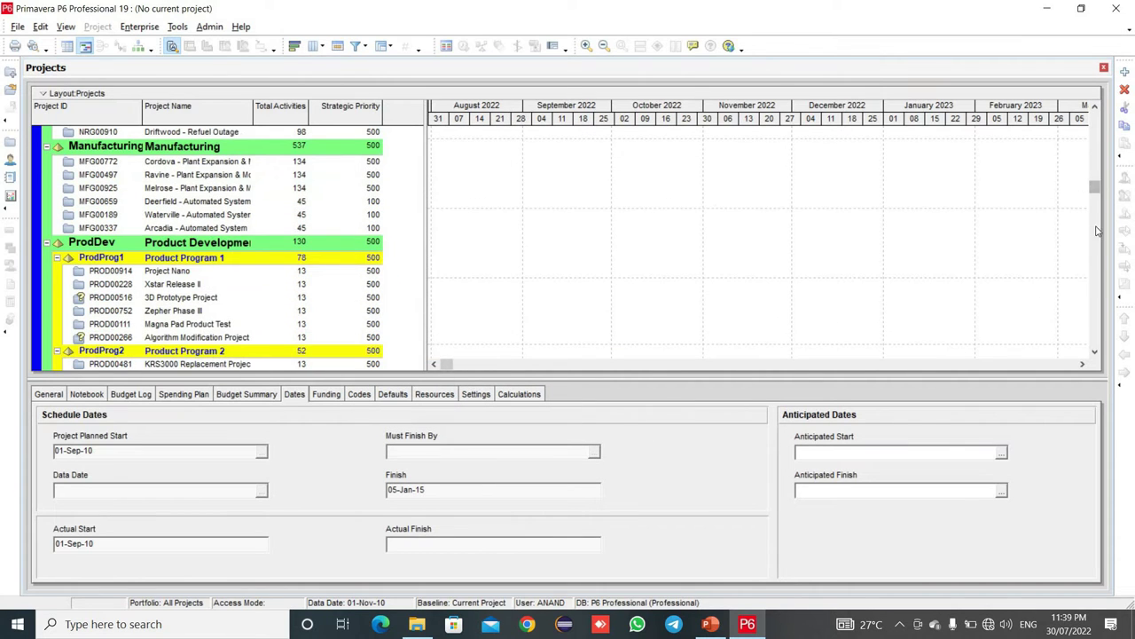
scroll(1096, 231, down, 10)
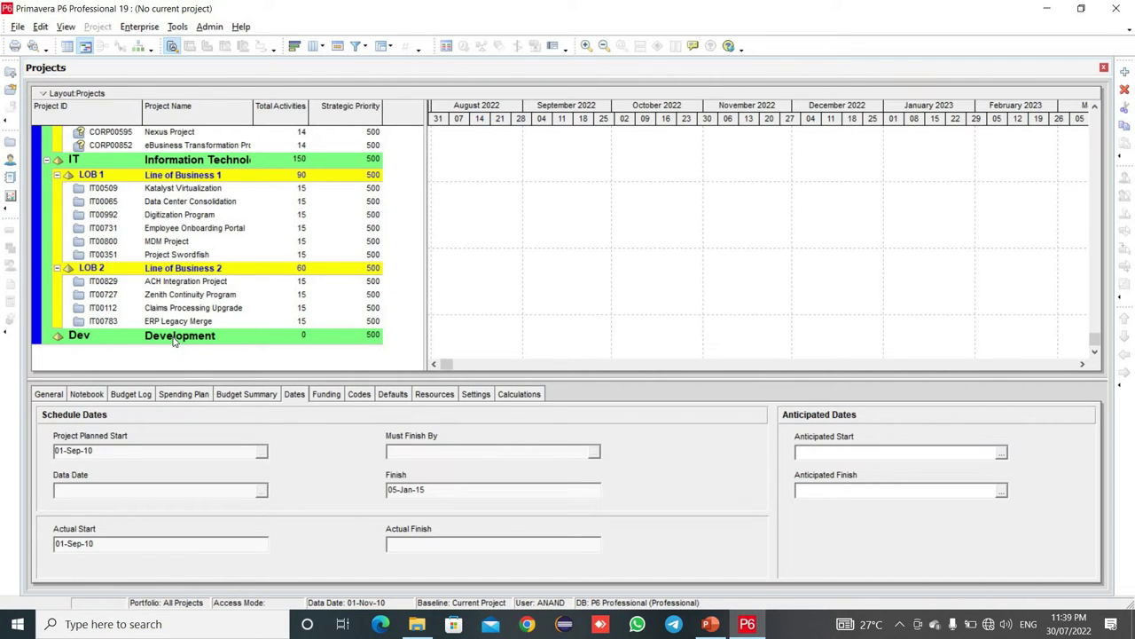
click(142, 27)
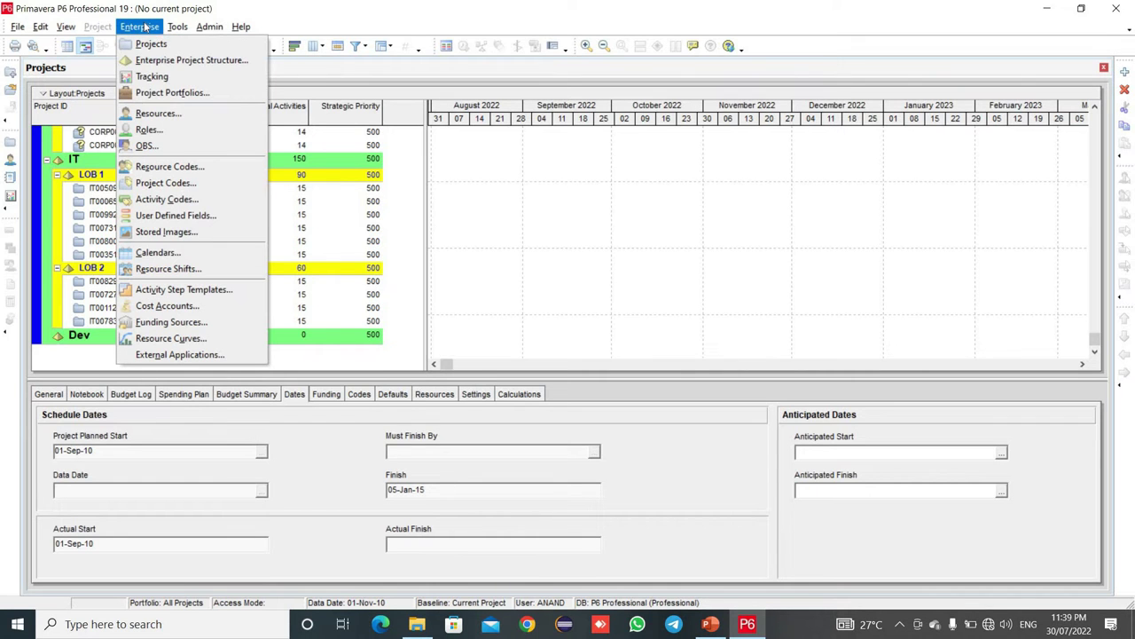
- Add an OBS element named 'L&T' under Enterprise and close the OBS editor
click(147, 146)
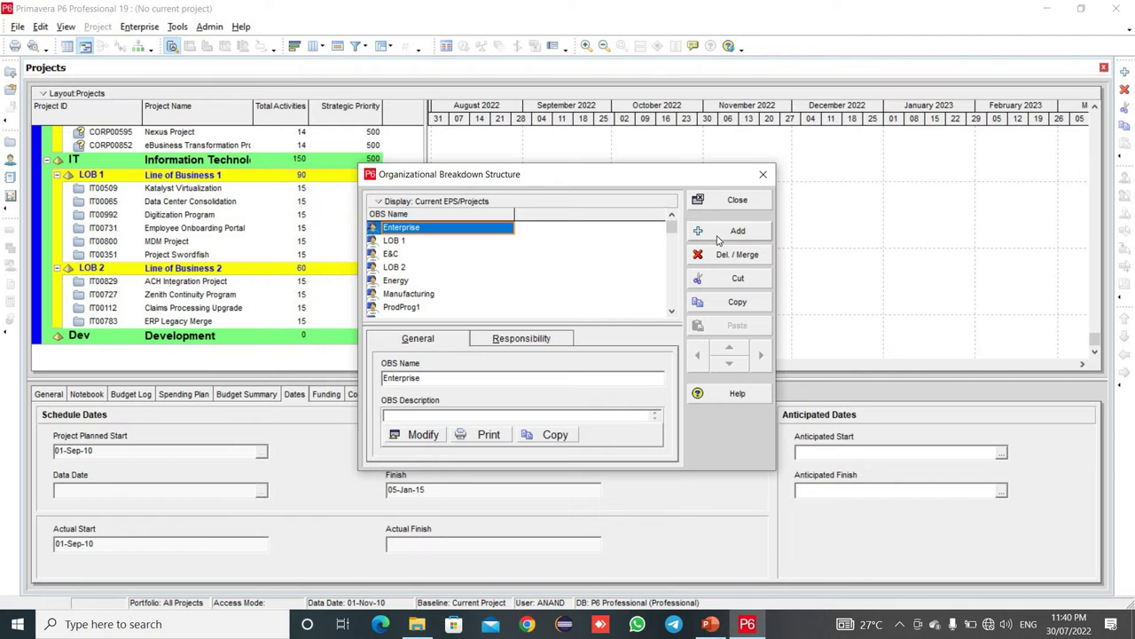
click(719, 237)
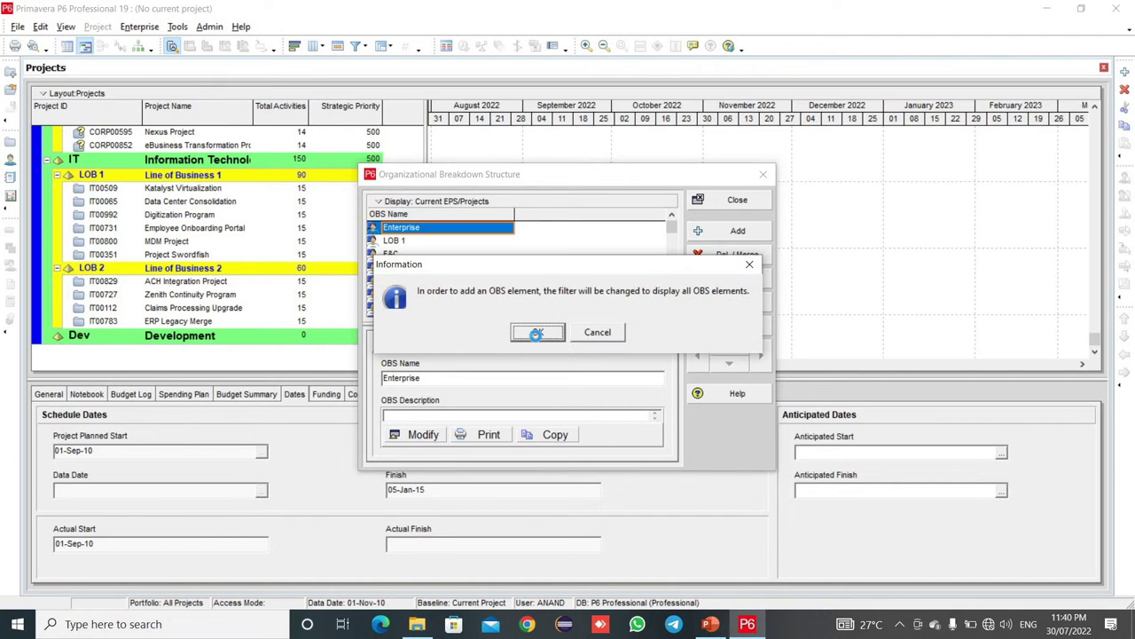
click(537, 333)
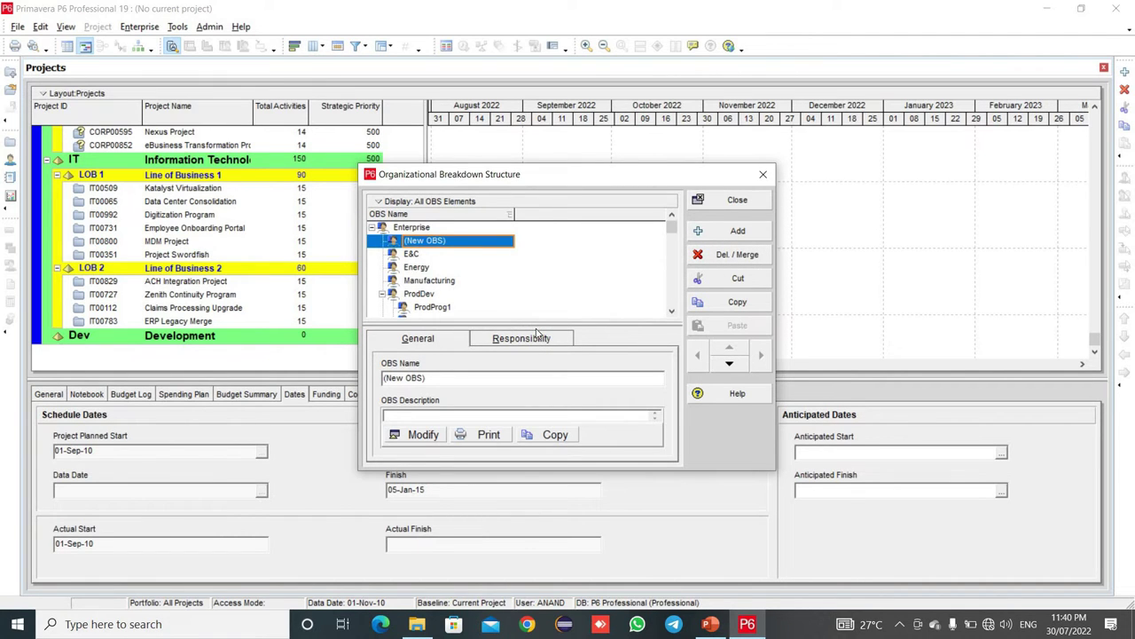
click(464, 244)
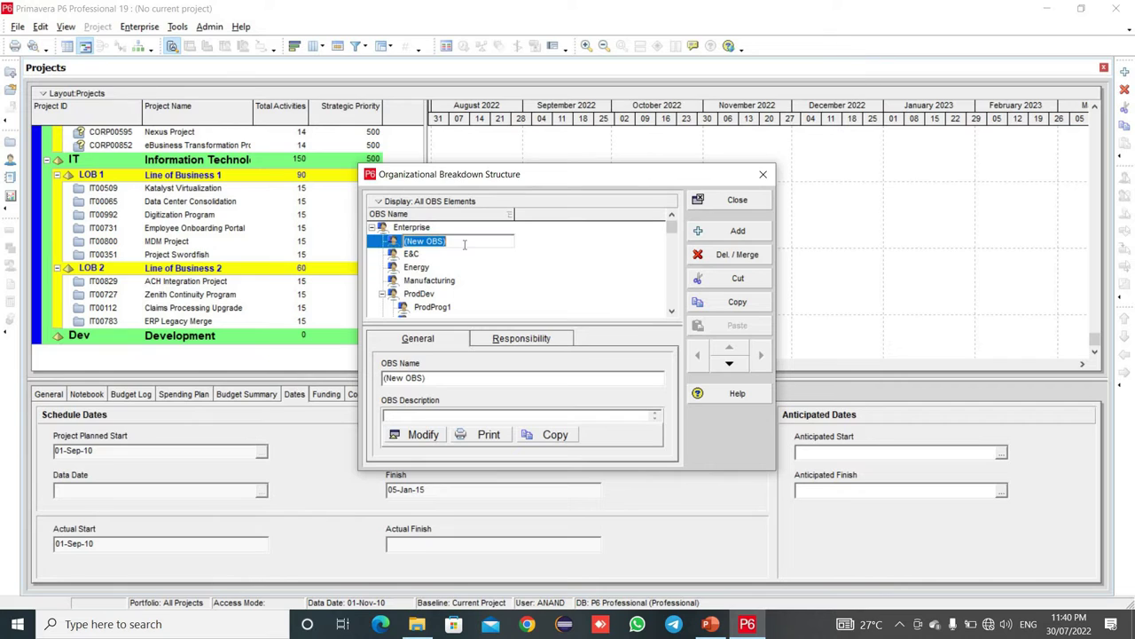
key(BackSpace)
text(I &)
key(BackSpace)
key(BackSpace)
key(BackSpace)
text(L&T)
click(735, 201)
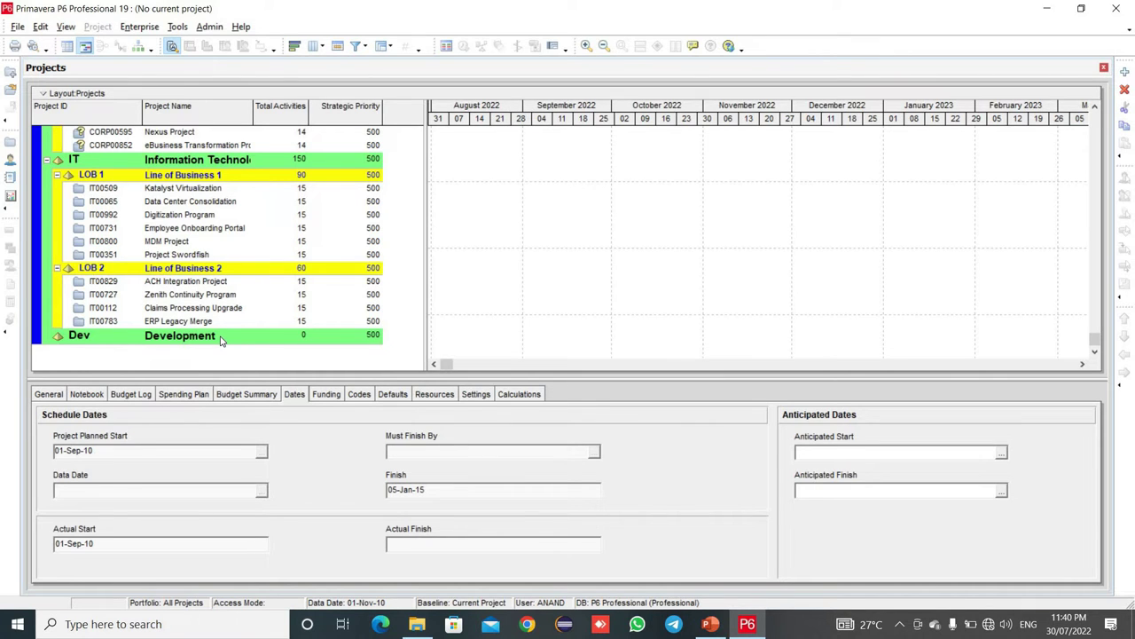
- Start a new project under the Development EPS node
right_click(221, 342)
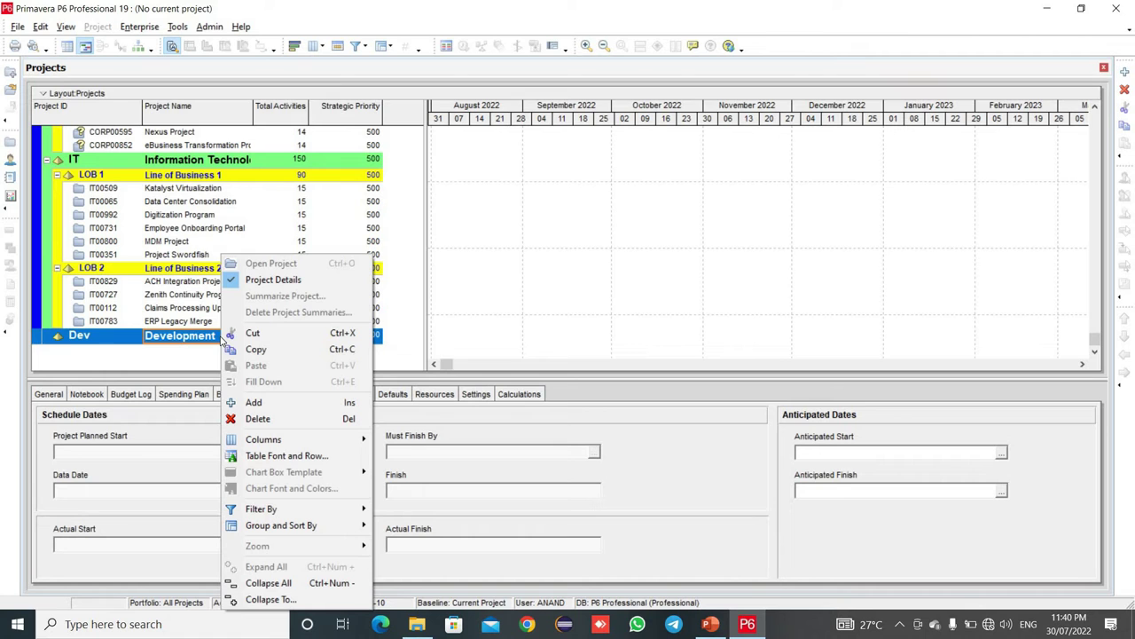
click(230, 404)
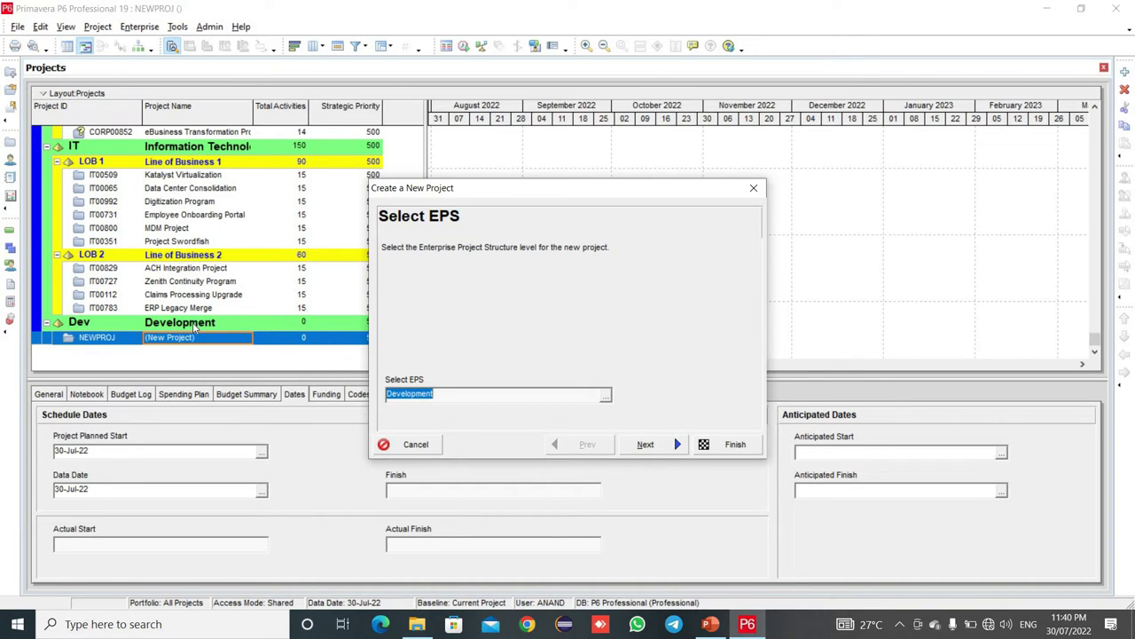
click(605, 398)
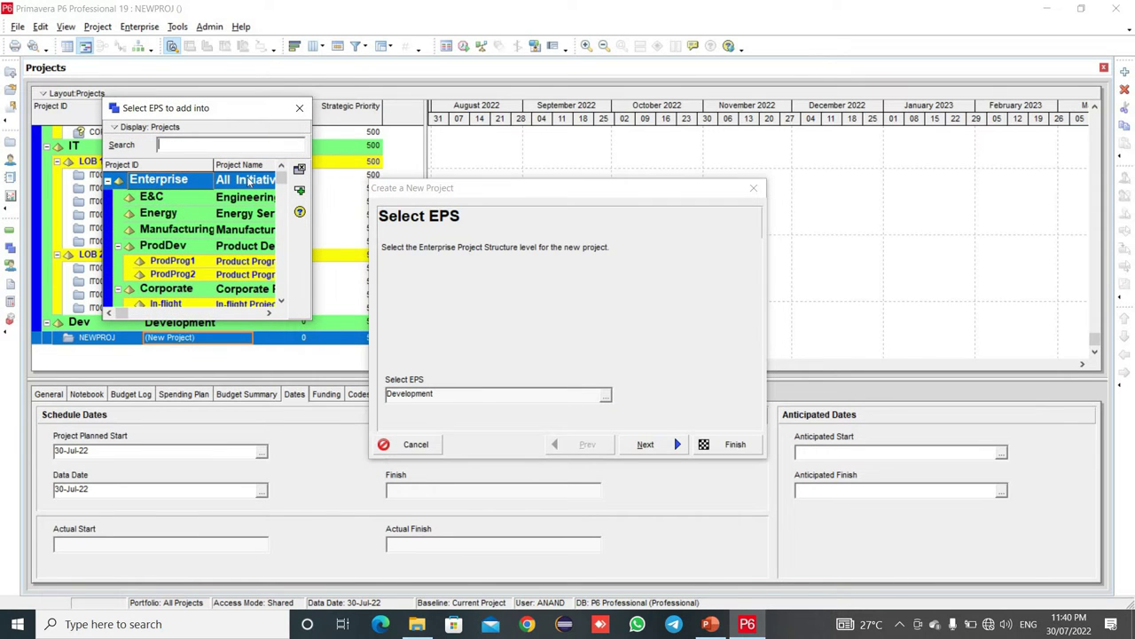
click(299, 107)
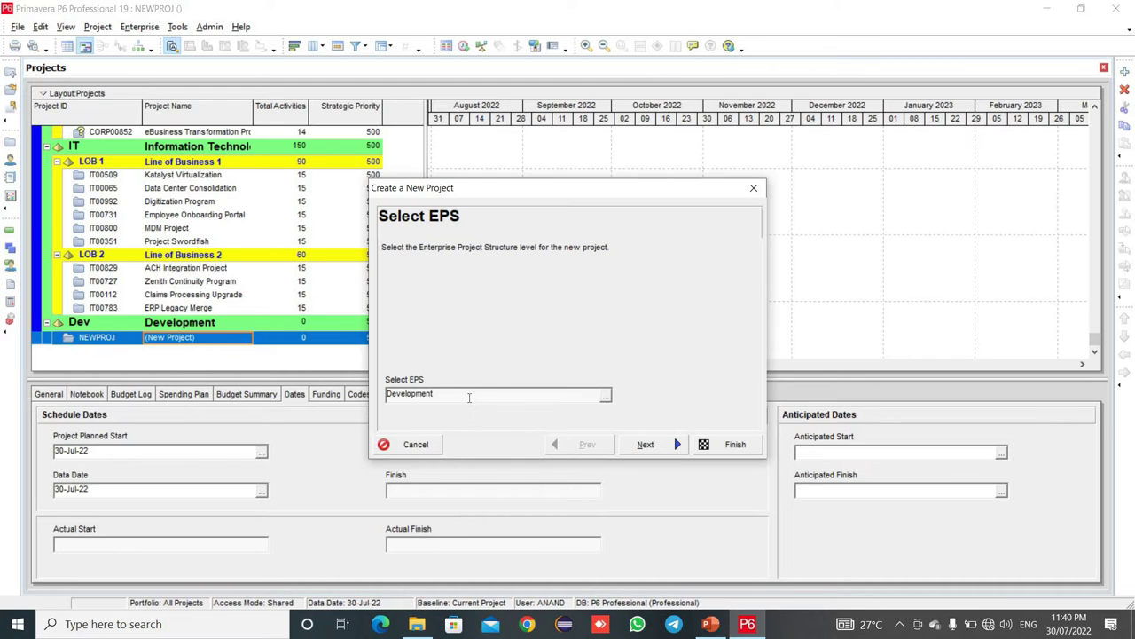
- Name the new project 'L&T Towers' in the wizard
click(632, 448)
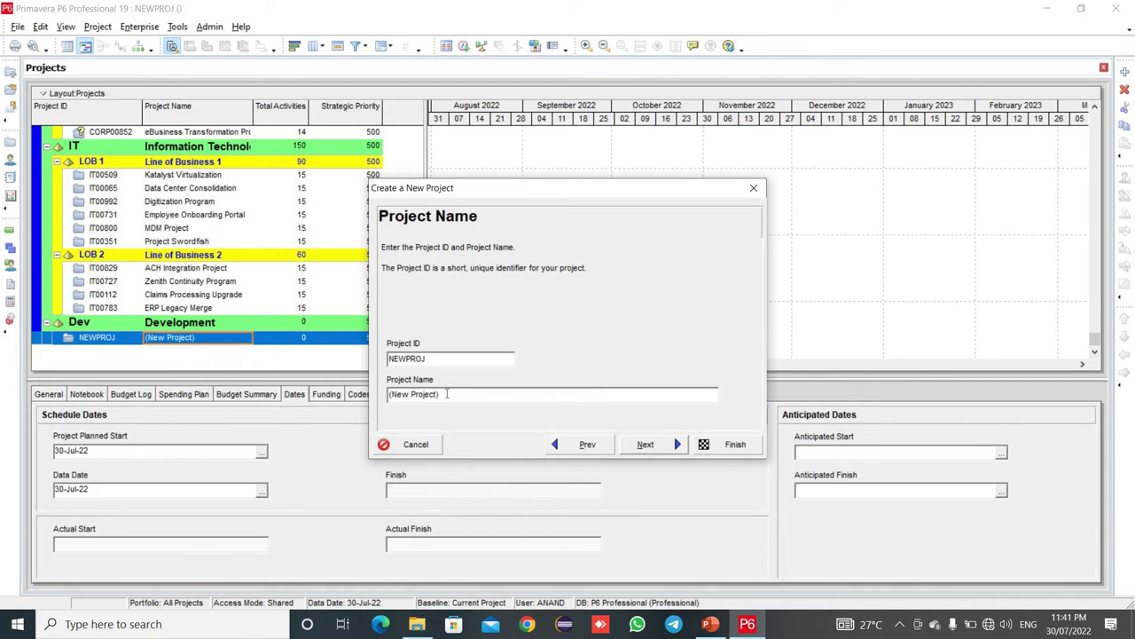
click(446, 394)
key(BackSpace)
key(BackSpace)
key(BackSpace)
key(BackSpace)
key(BackSpace)
key(BackSpace)
key(BackSpace)
key(BackSpace)
key(BackSpace)
key(BackSpace)
key(BackSpace)
key(BackSpace)
key(BackSpace)
text(L&T TOWERS)
key(BackSpace)
key(BackSpace)
key(BackSpace)
key(BackSpace)
key(BackSpace)
text(owers)
click(645, 444)
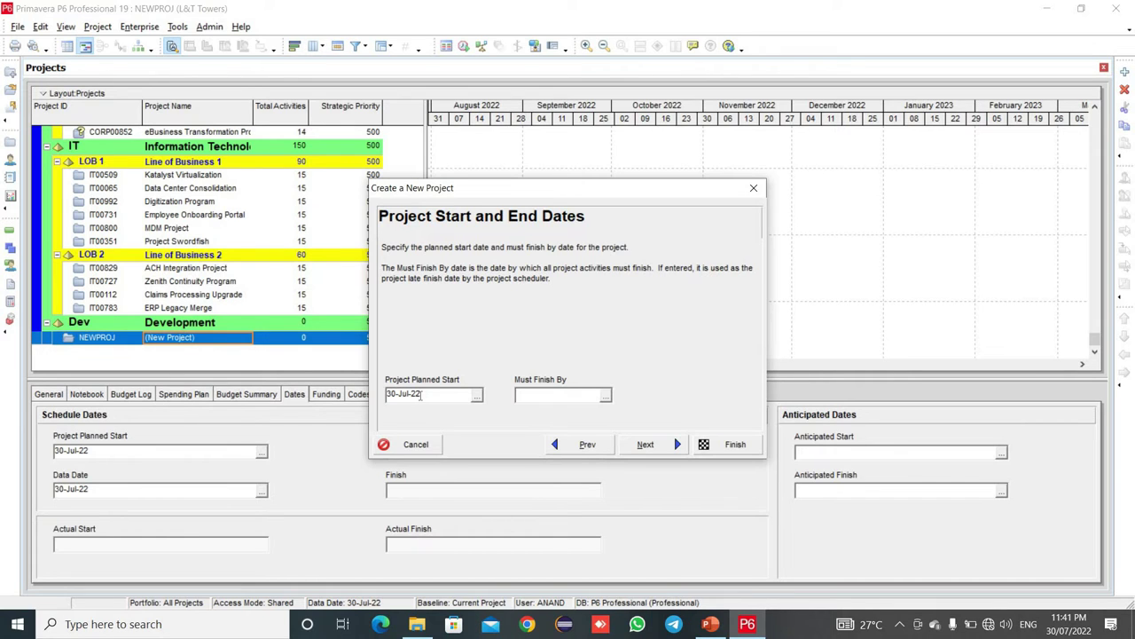
- Set the project planned start date to 01-Aug-22
click(477, 396)
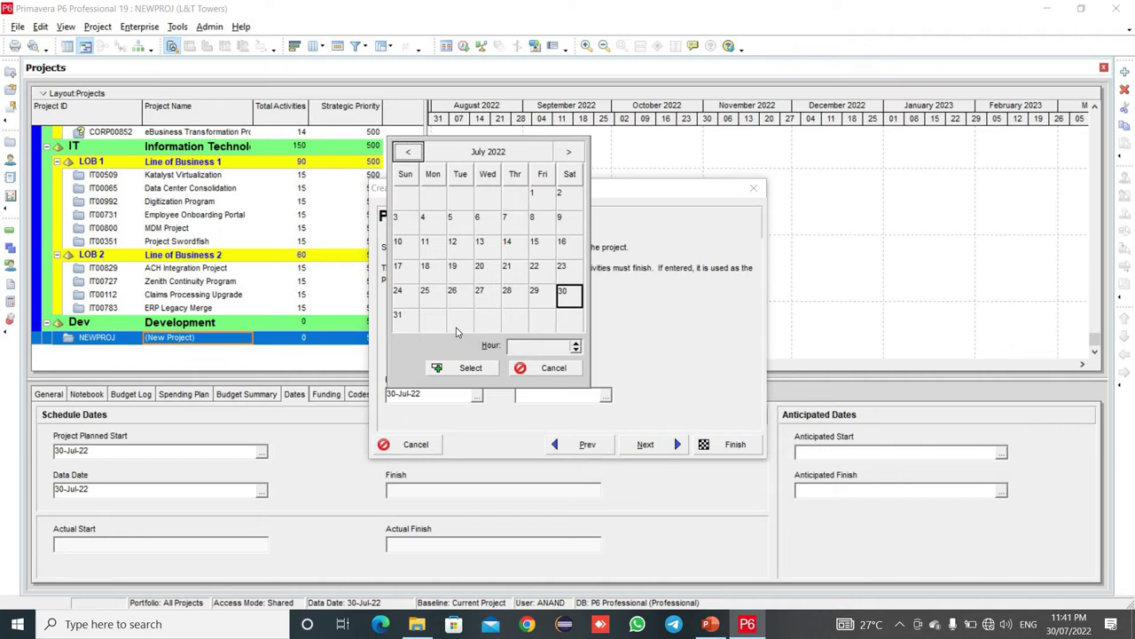
click(570, 152)
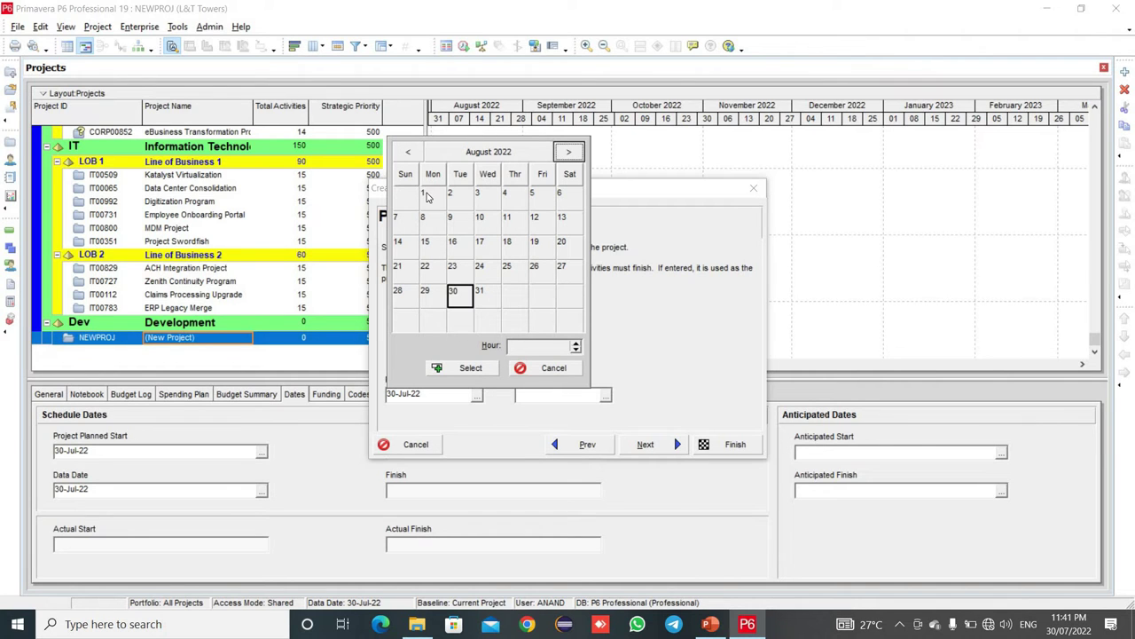
click(462, 367)
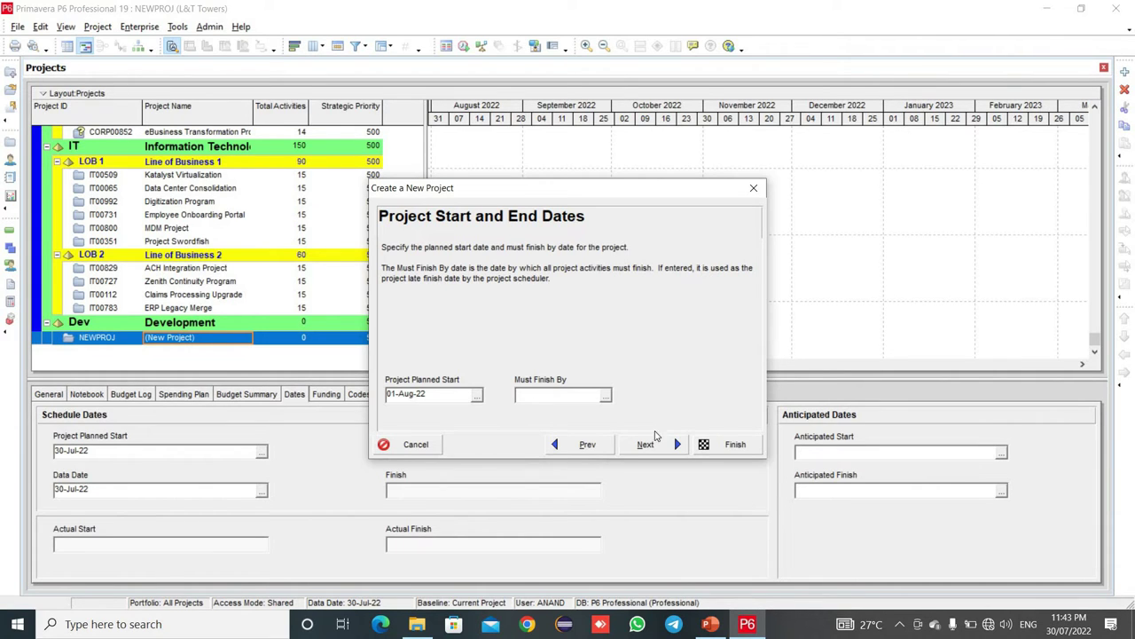
click(650, 448)
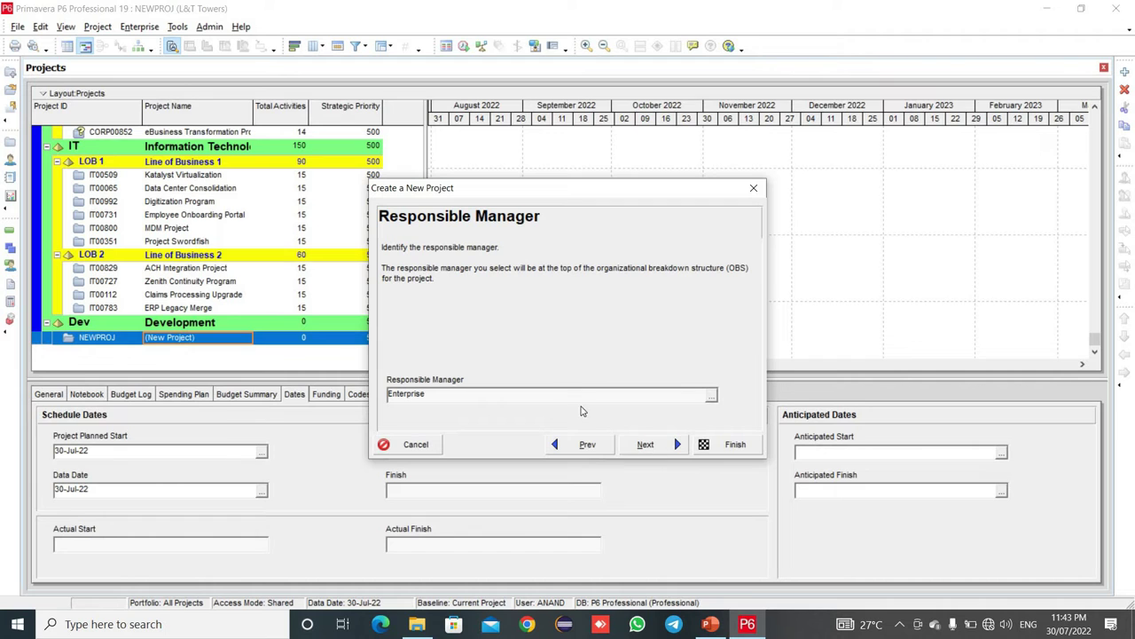
- Make L&T the responsible manager, keep Standard Rate, and finish creating the project
click(712, 396)
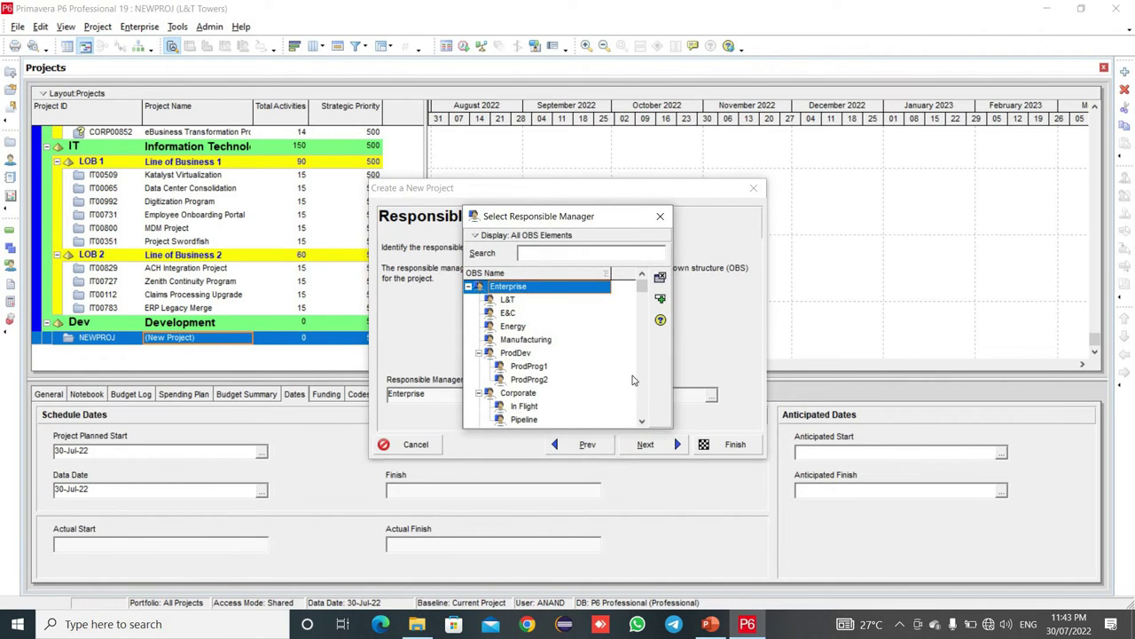
click(503, 302)
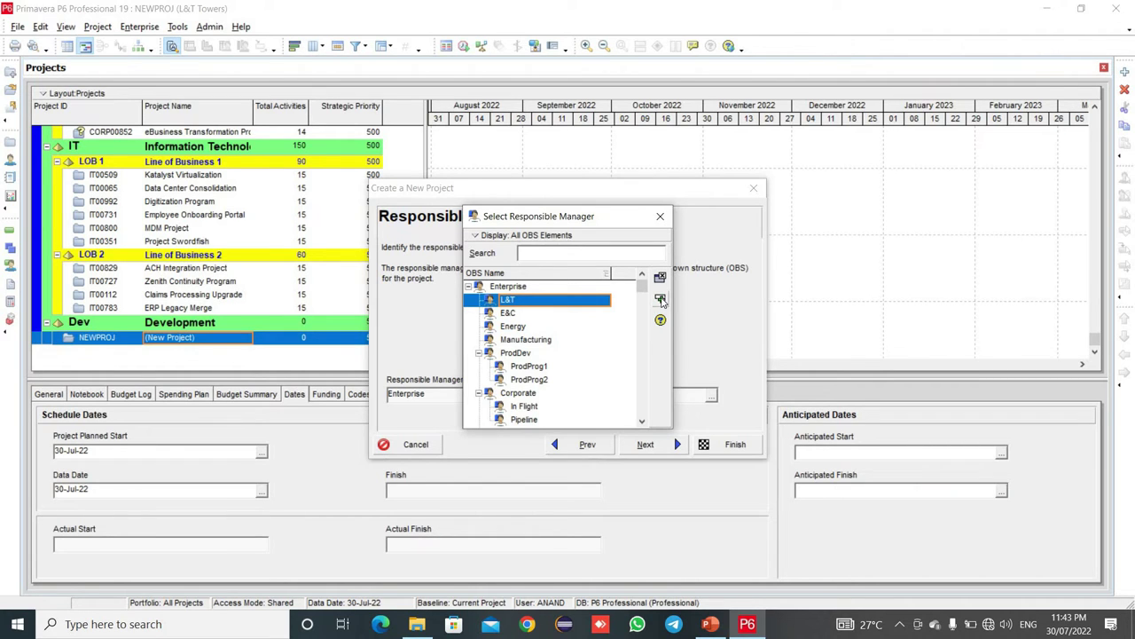
click(661, 300)
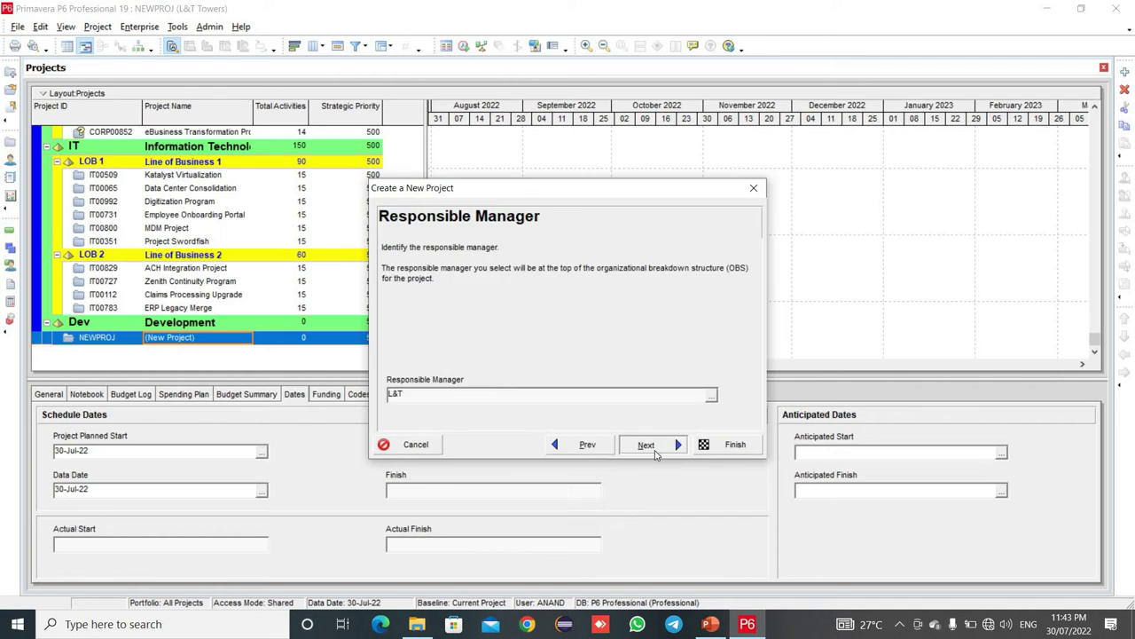
click(655, 454)
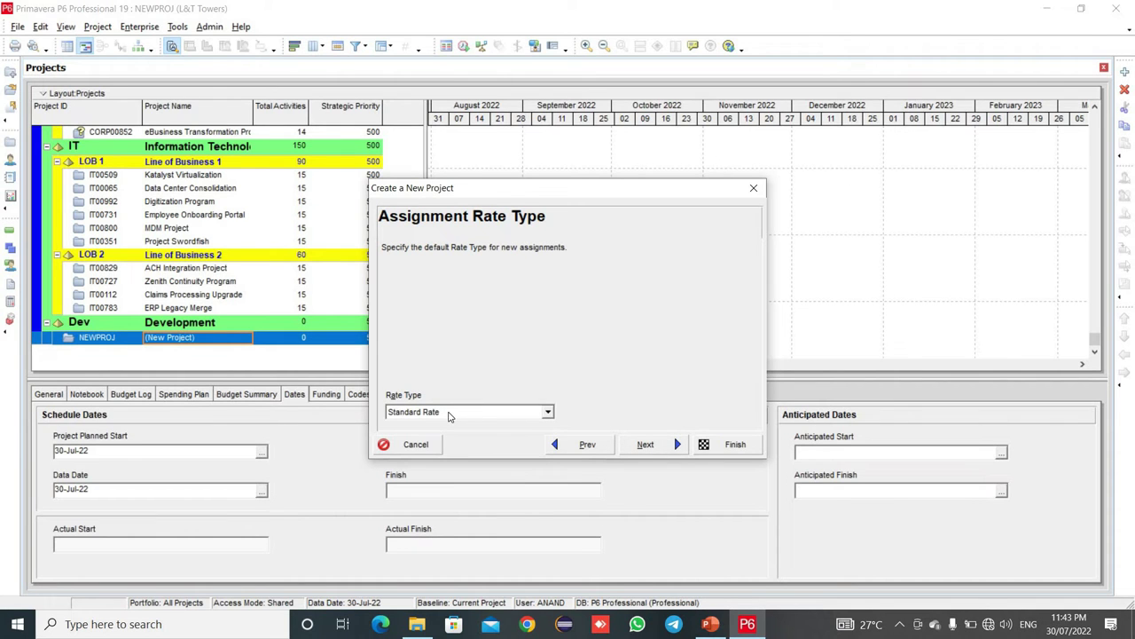
click(672, 448)
click(727, 452)
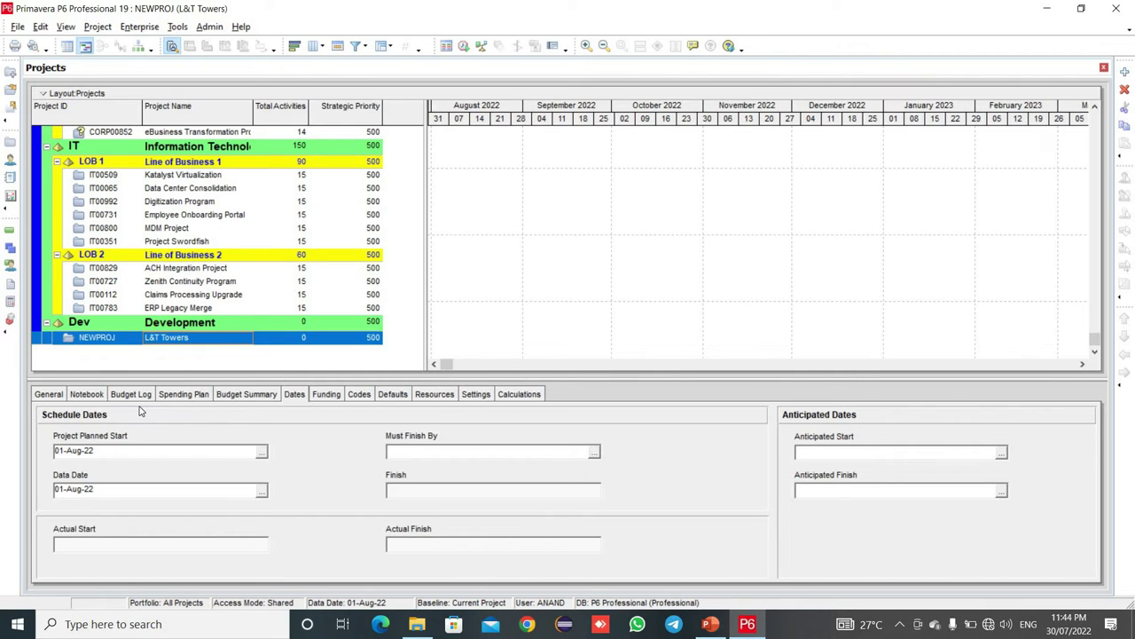
- Open the L&T Towers project in the Activities view
right_click(227, 342)
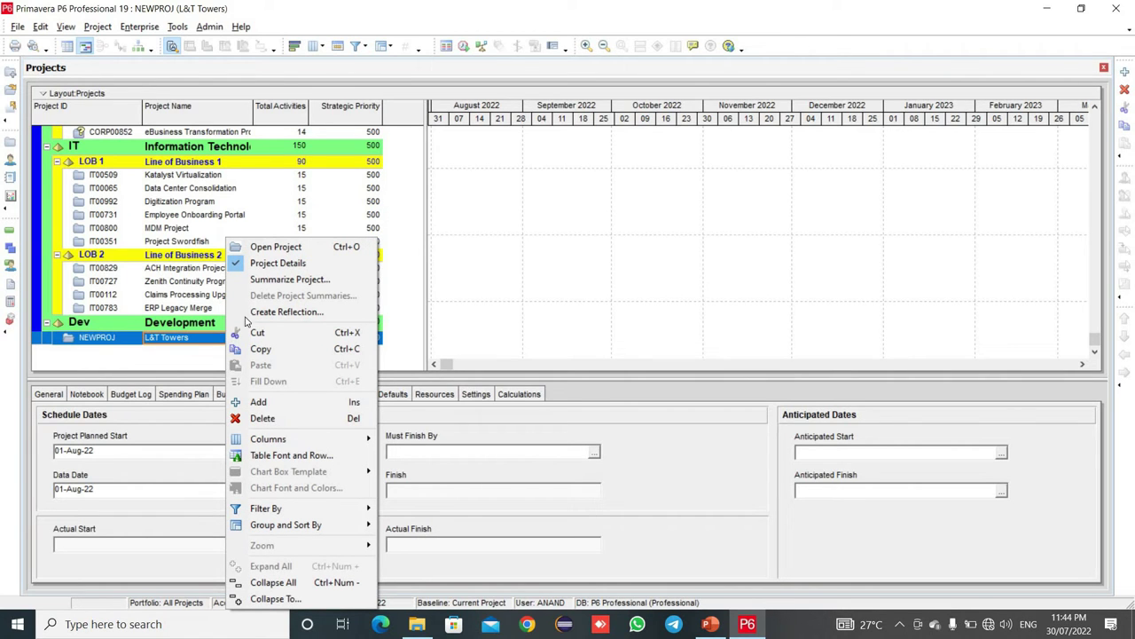
click(275, 249)
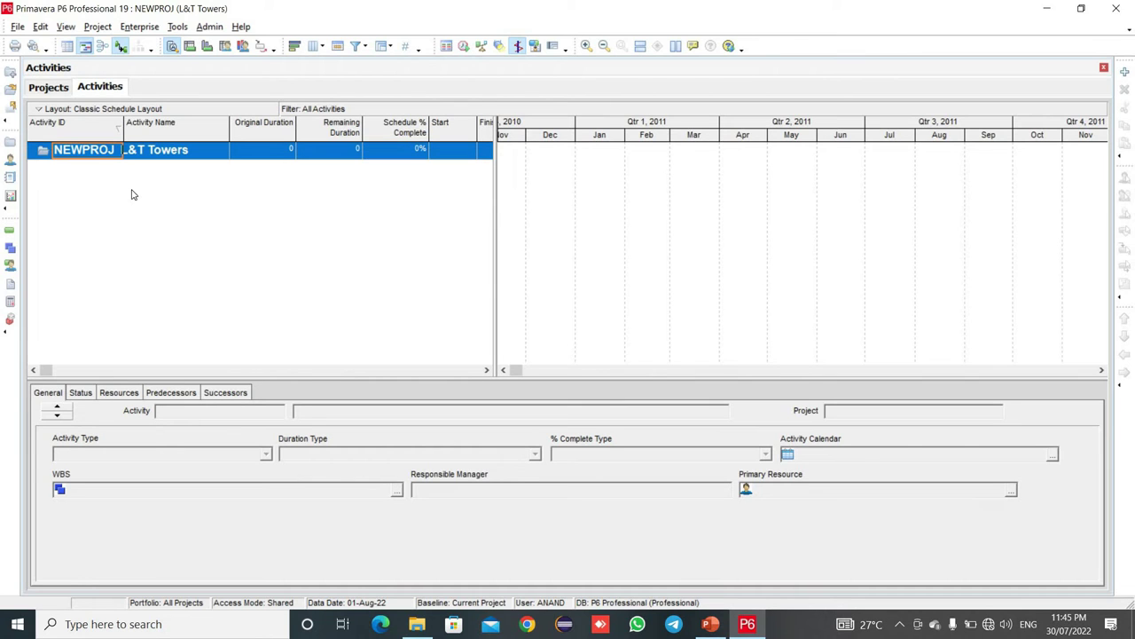
click(141, 29)
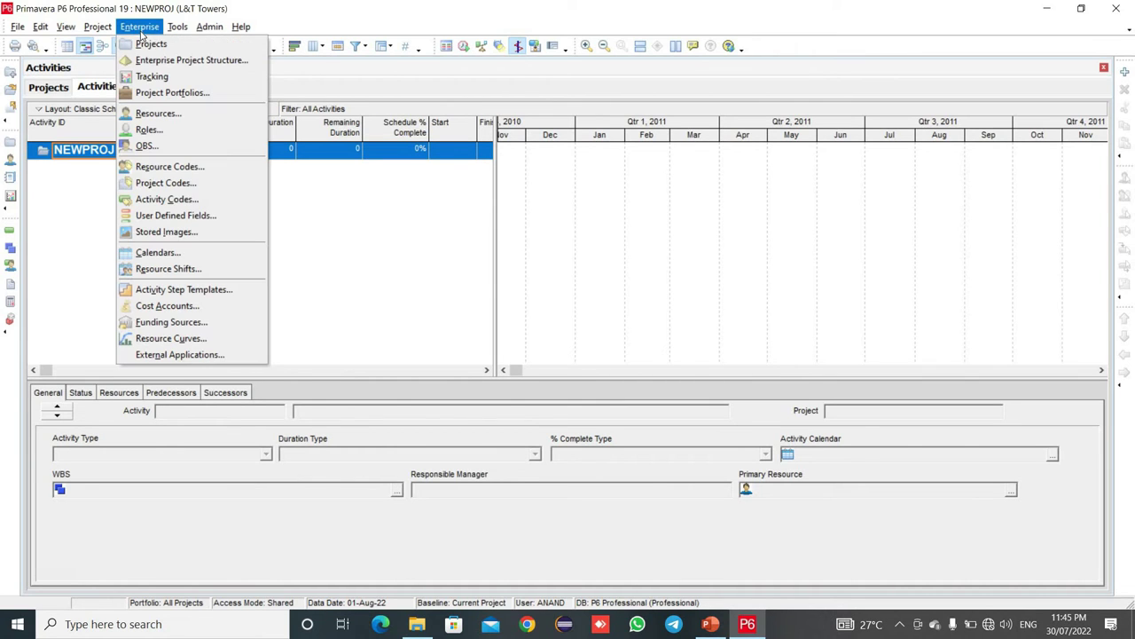
- Review the global 6x24 and 5x10 and resource calendars, then switch to the empty project calendars list
click(230, 257)
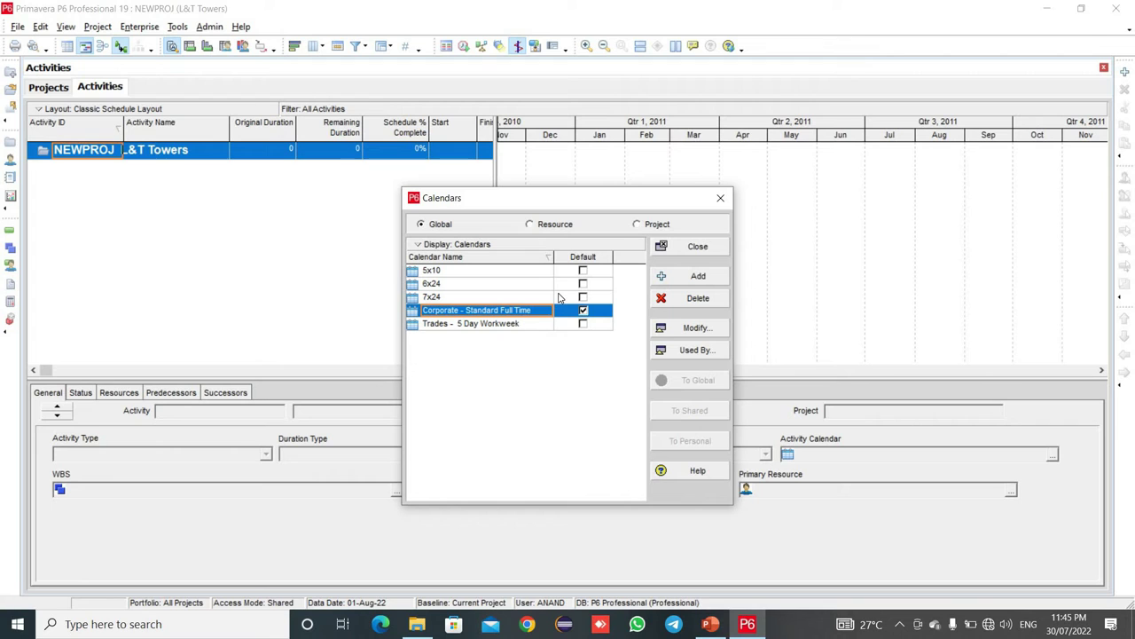
click(458, 283)
click(458, 272)
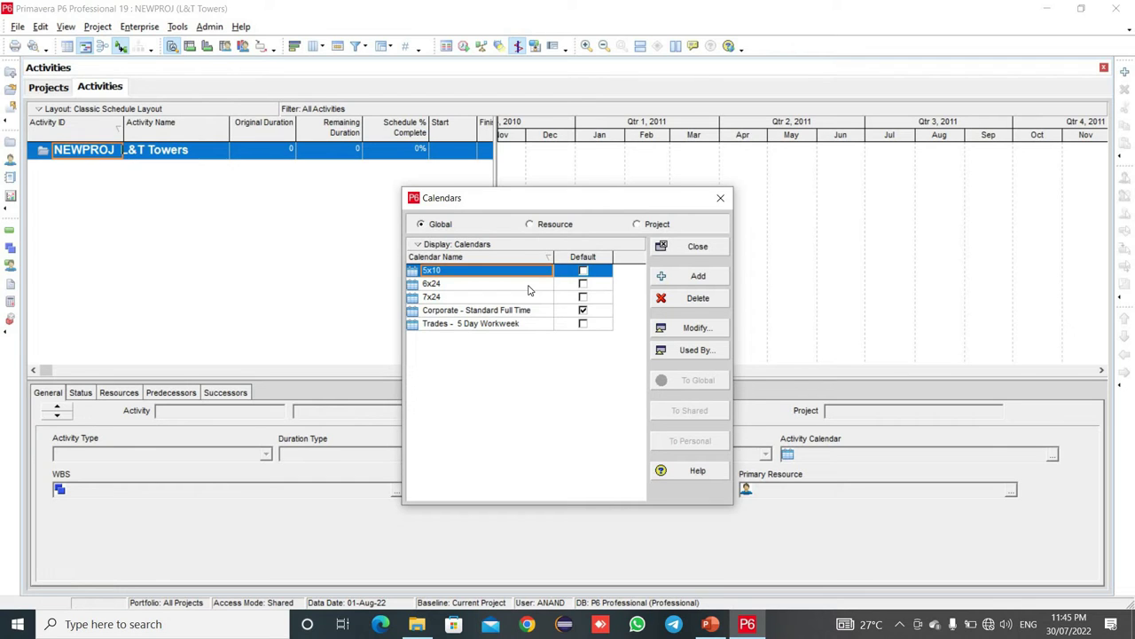
click(550, 225)
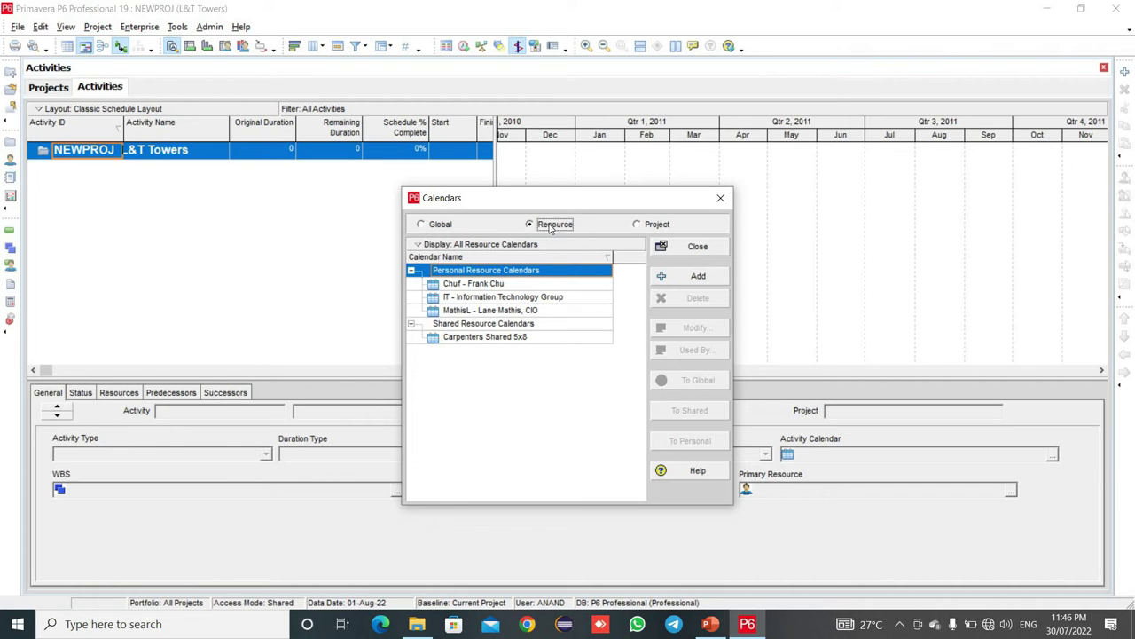
click(639, 227)
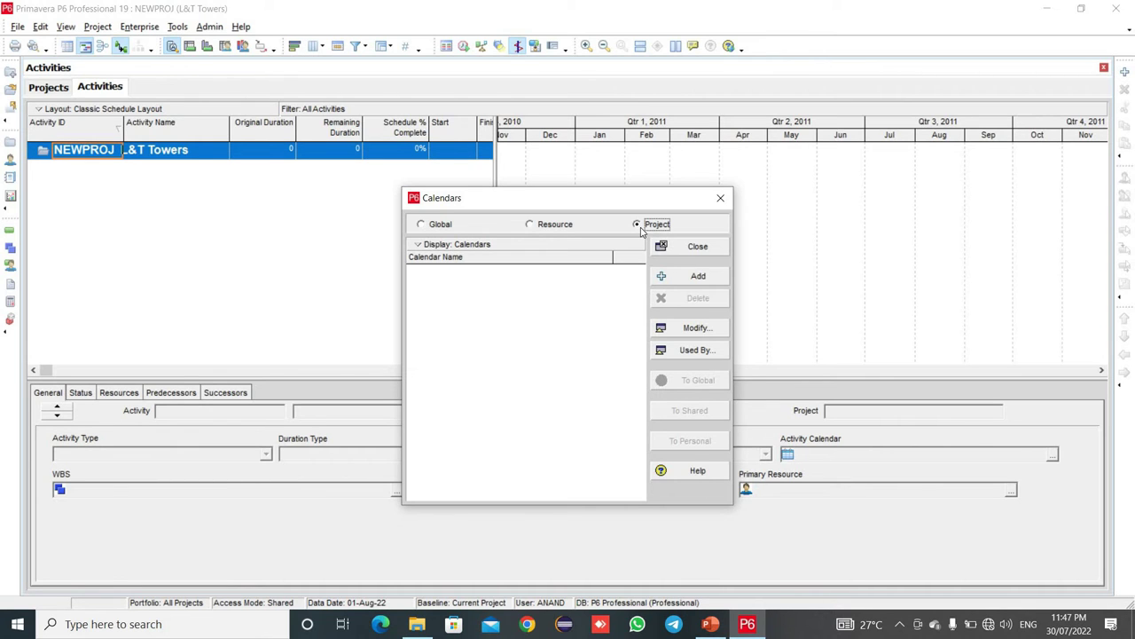
- Begin adding a new project calendar
click(690, 275)
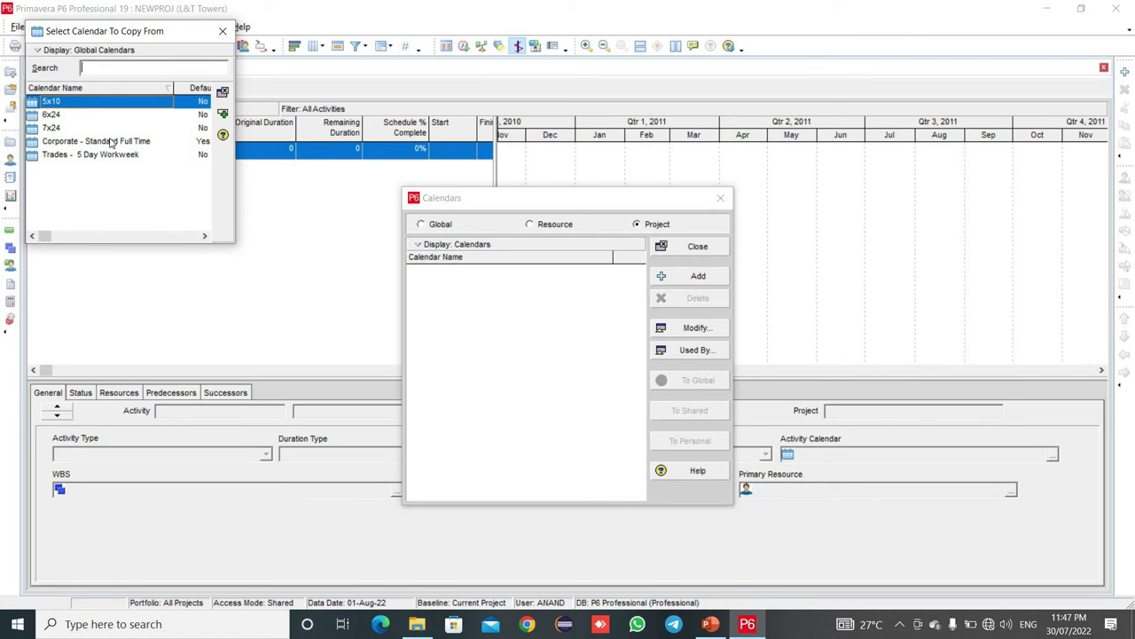
- Copy the new project calendar from Corporate - Standard Full Time
click(111, 142)
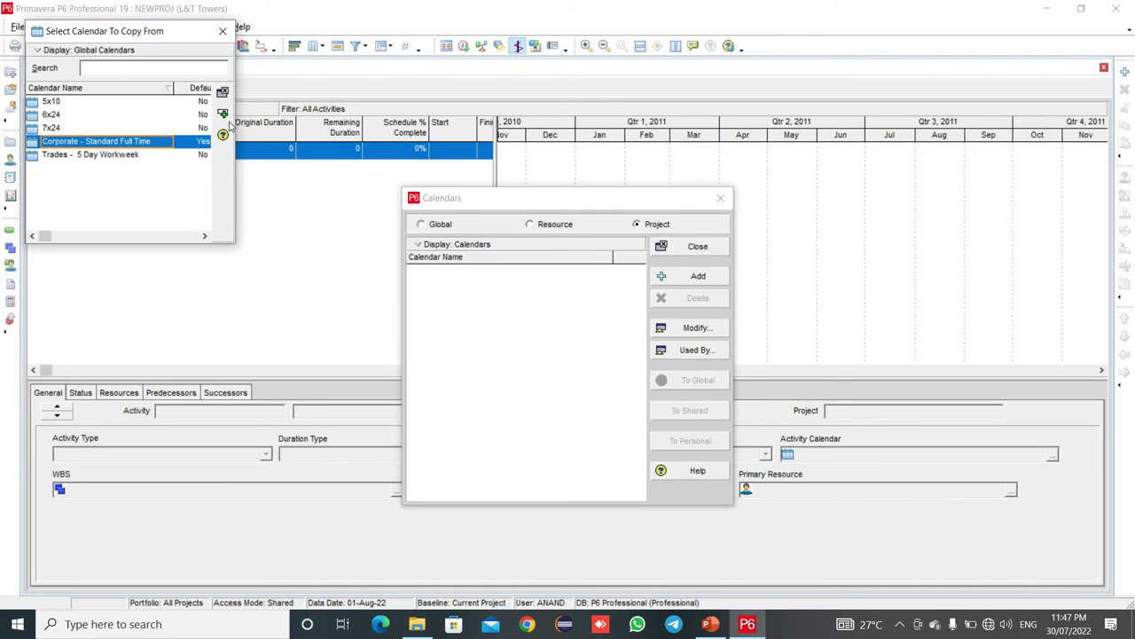
key(Return)
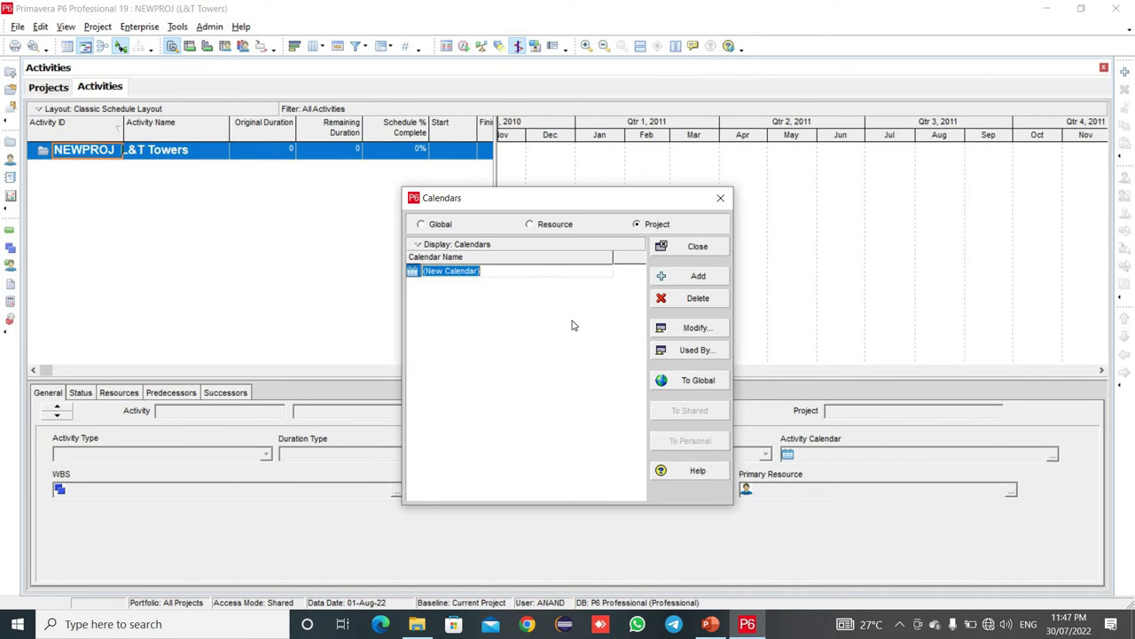
- Name the new project calendar 'cal 1' and start modifying it
key(BackSpace)
text(c)
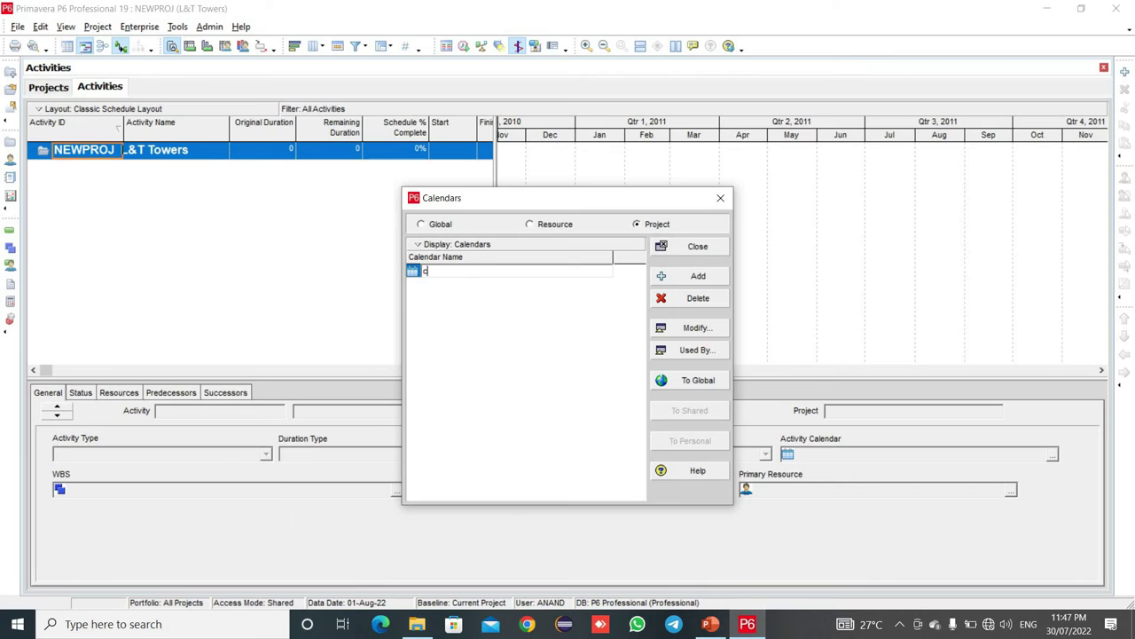
text(al 1)
click(678, 334)
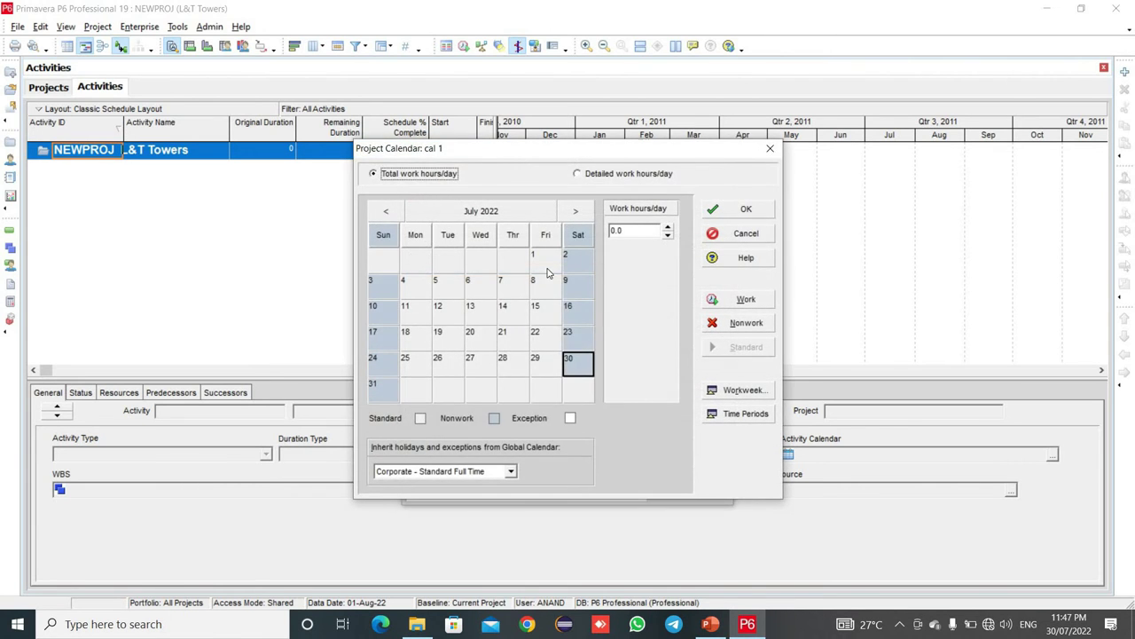
- Select every Saturday and Sunday in cal 1 and bring up the weekly work hours
click(579, 240)
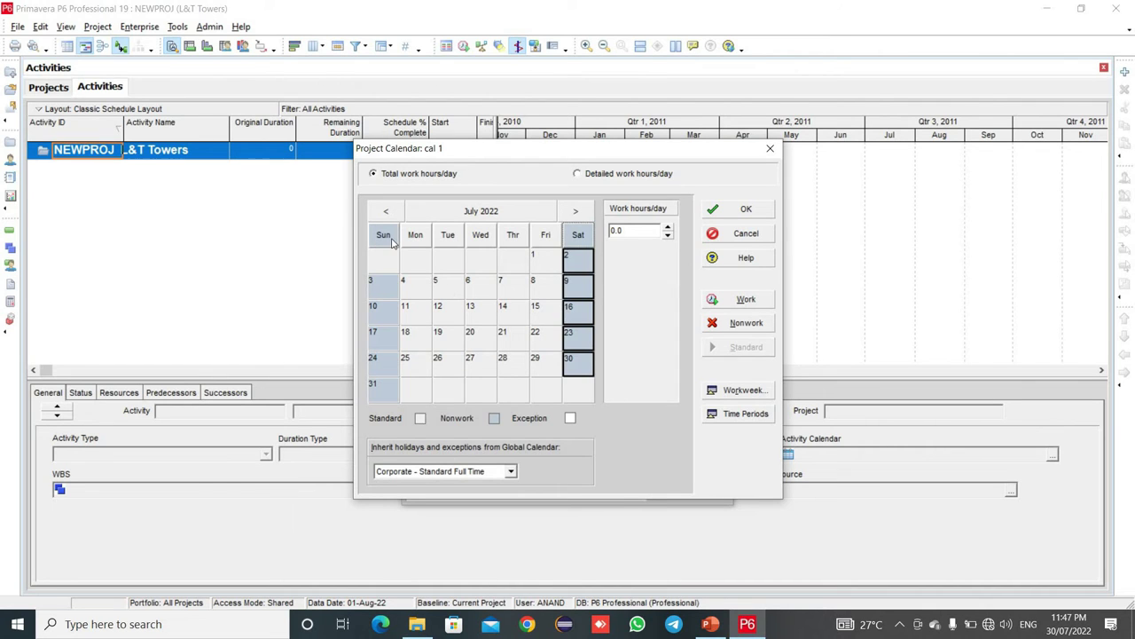
click(391, 240)
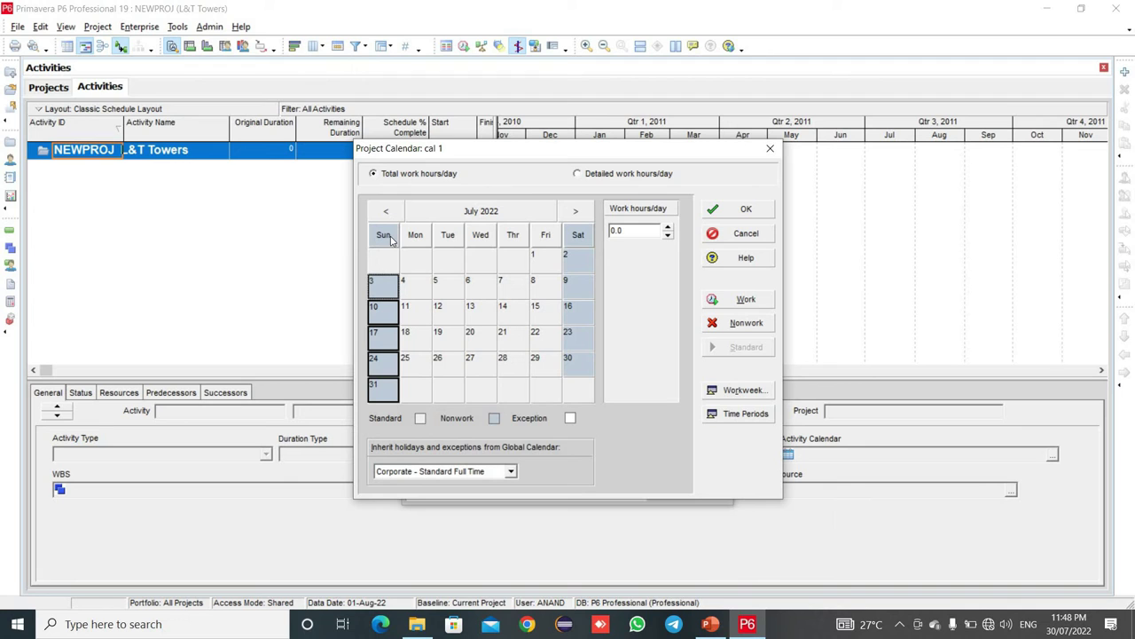
click(737, 393)
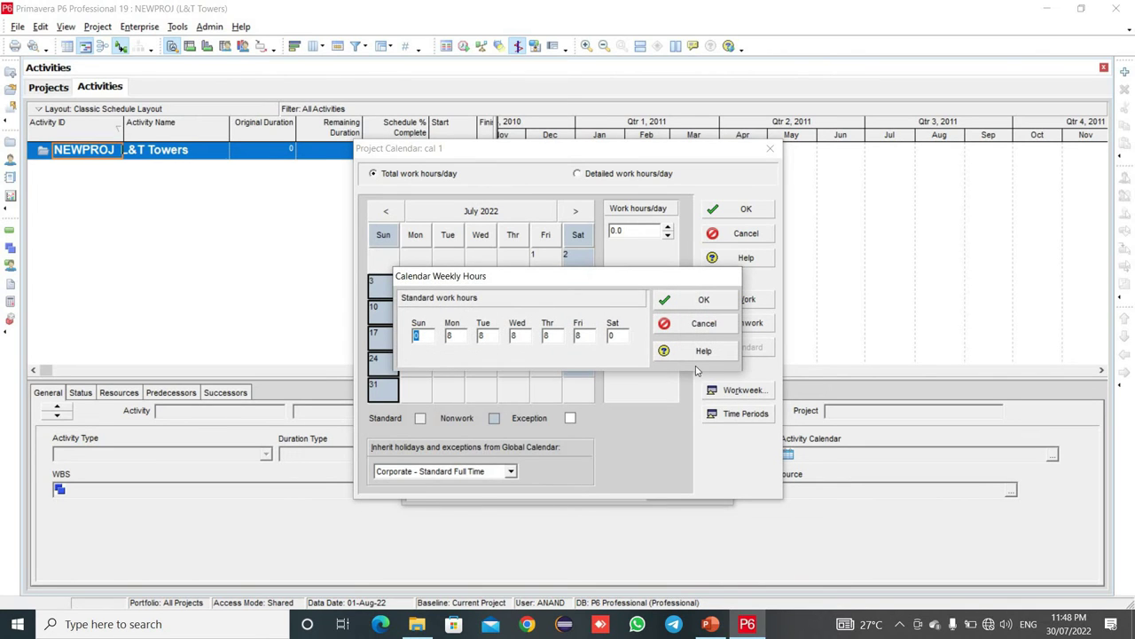
- Give Saturday 8 standard work hours in the cal 1 weekly hours
click(624, 338)
text(8)
click(688, 309)
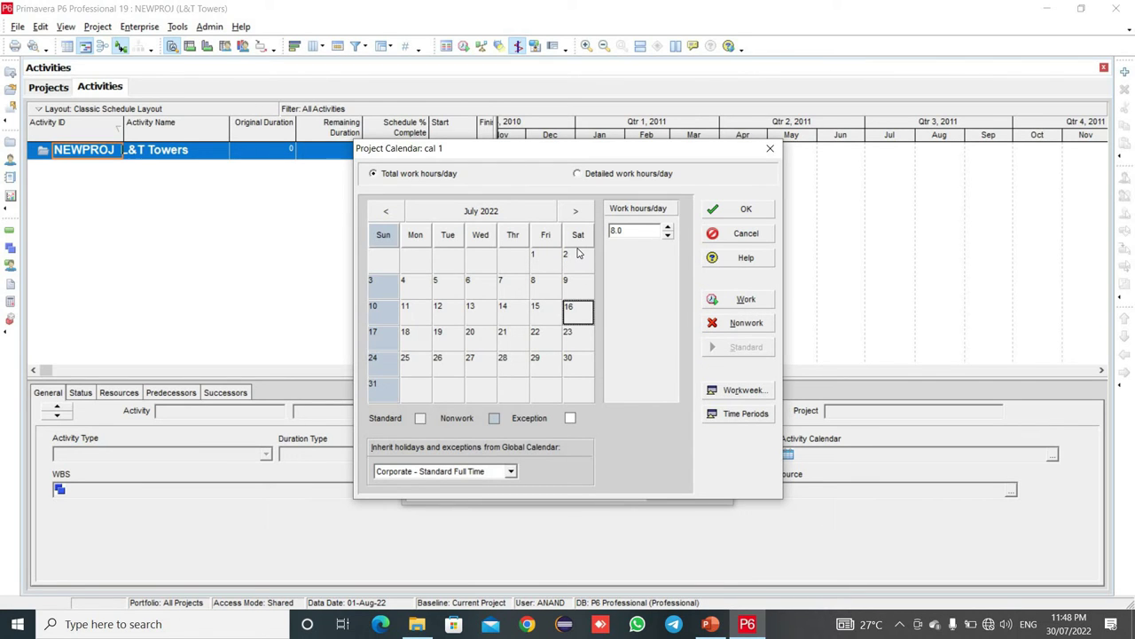
- Move cal 1 to August 2022 and view its hours per time period: 8.0/day, 40.0/week
click(577, 212)
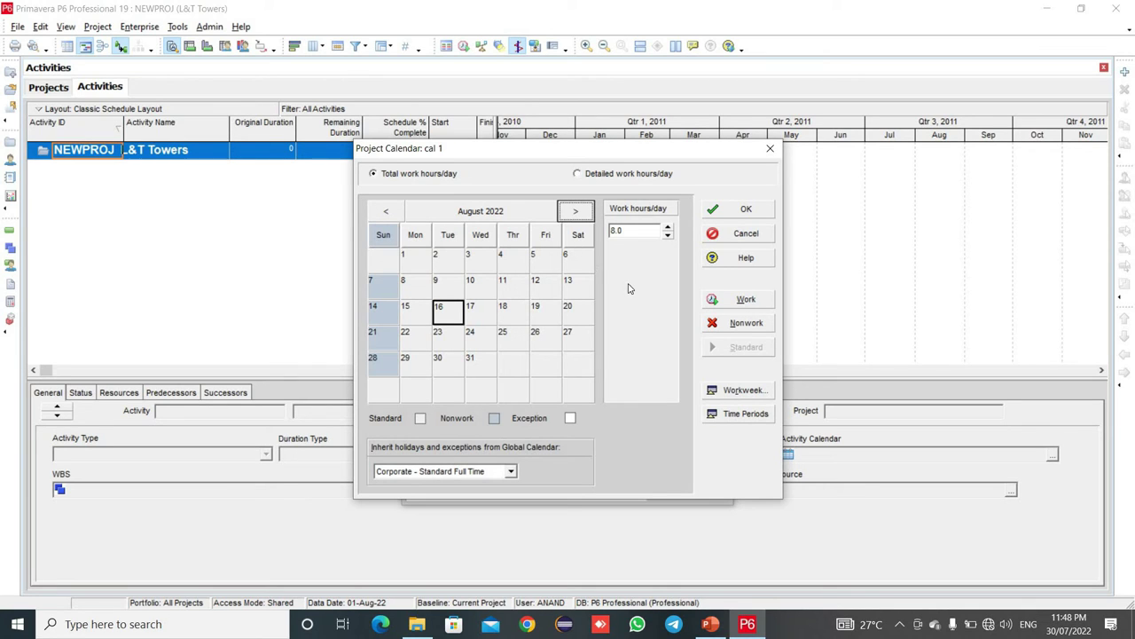
click(729, 415)
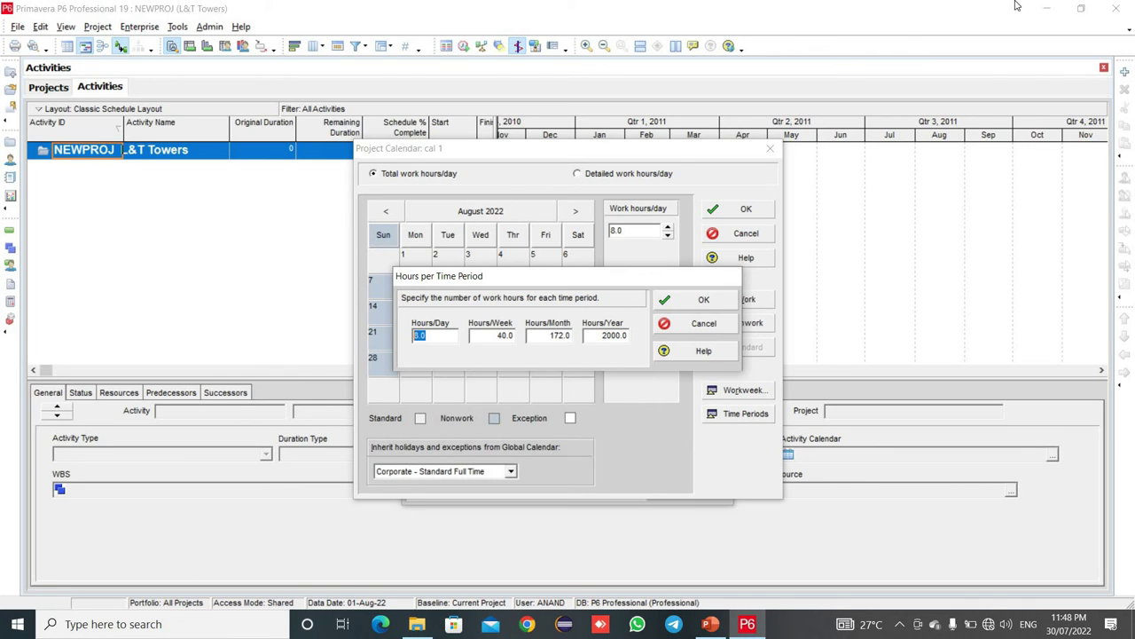
- Close the hours per time period settings unchanged and select 15 August 2022
click(702, 303)
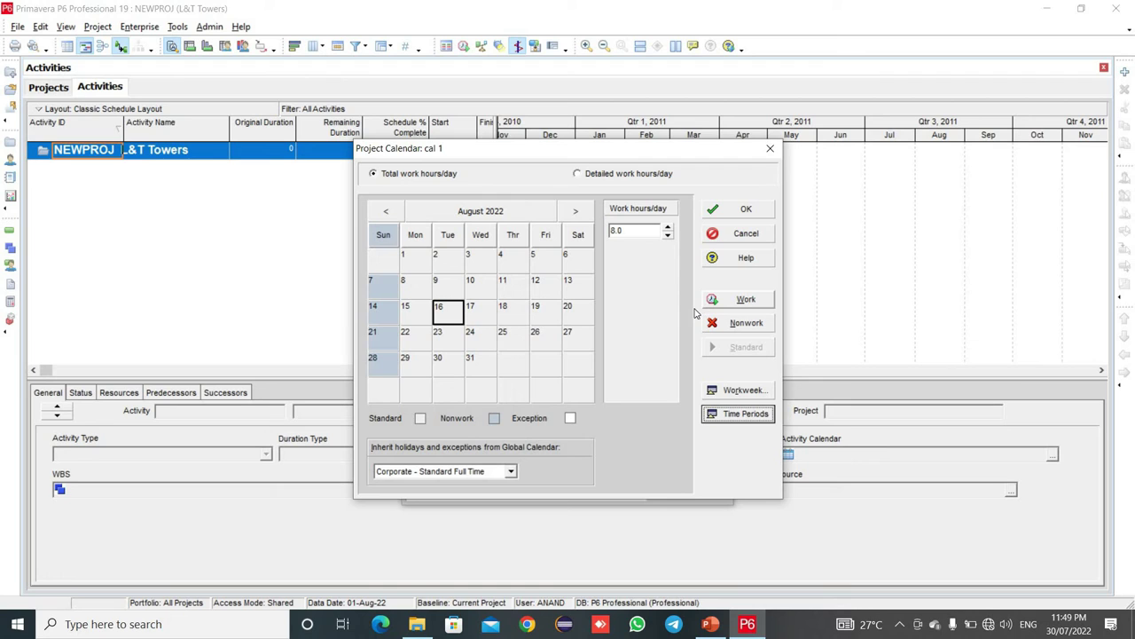
click(413, 311)
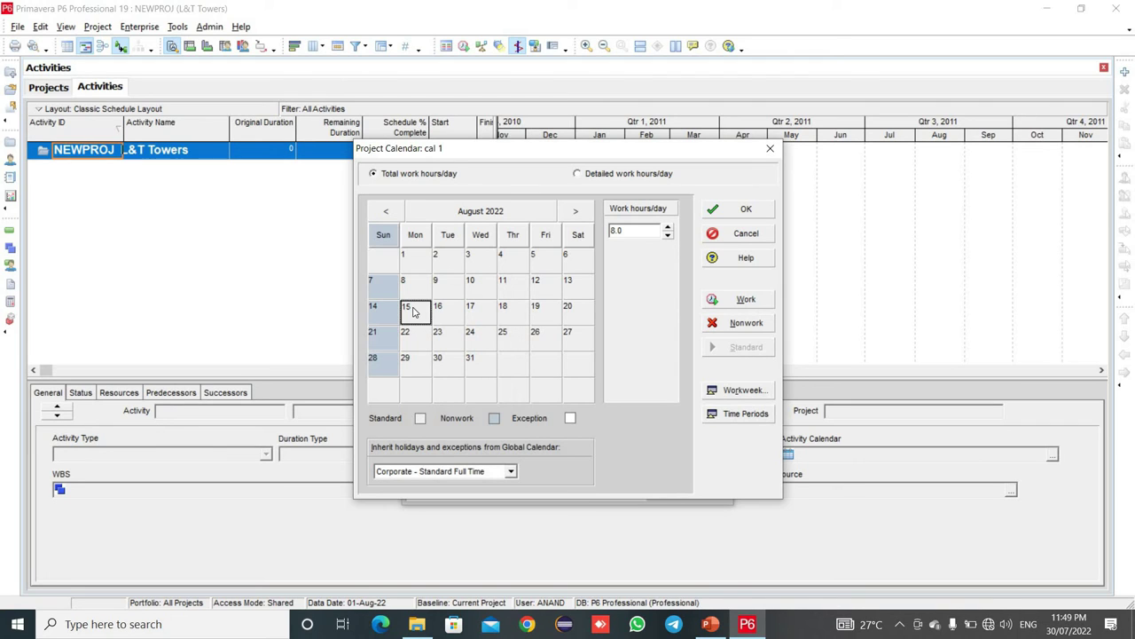
- Make 15 August a nonwork day, check Saturday 27 August, and reopen hours per time period
click(725, 324)
click(435, 321)
click(414, 319)
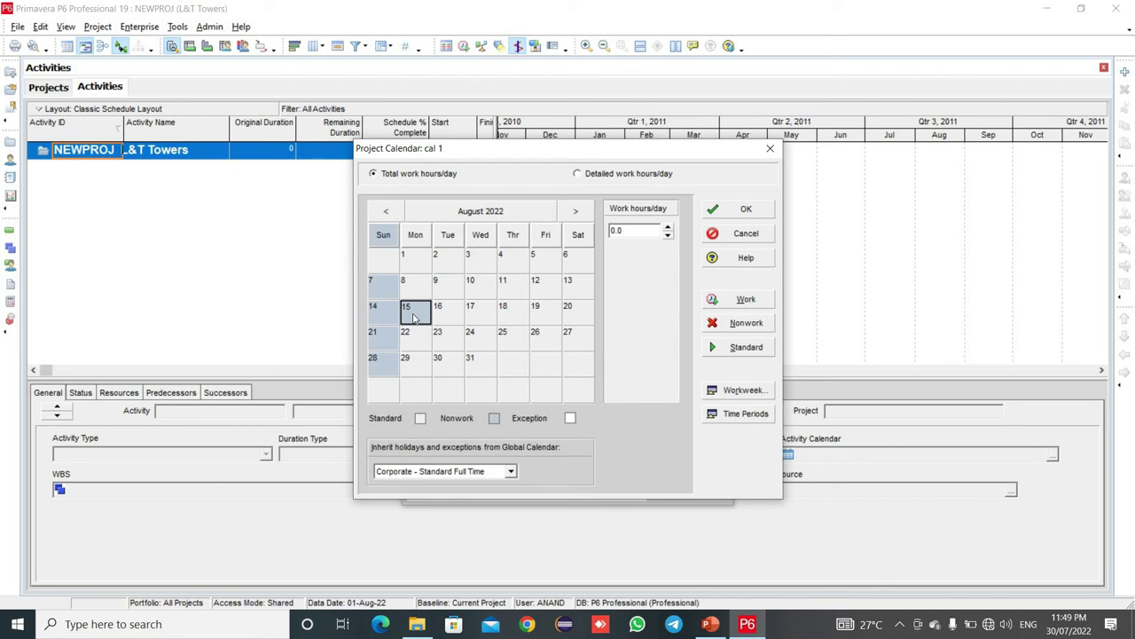
click(569, 338)
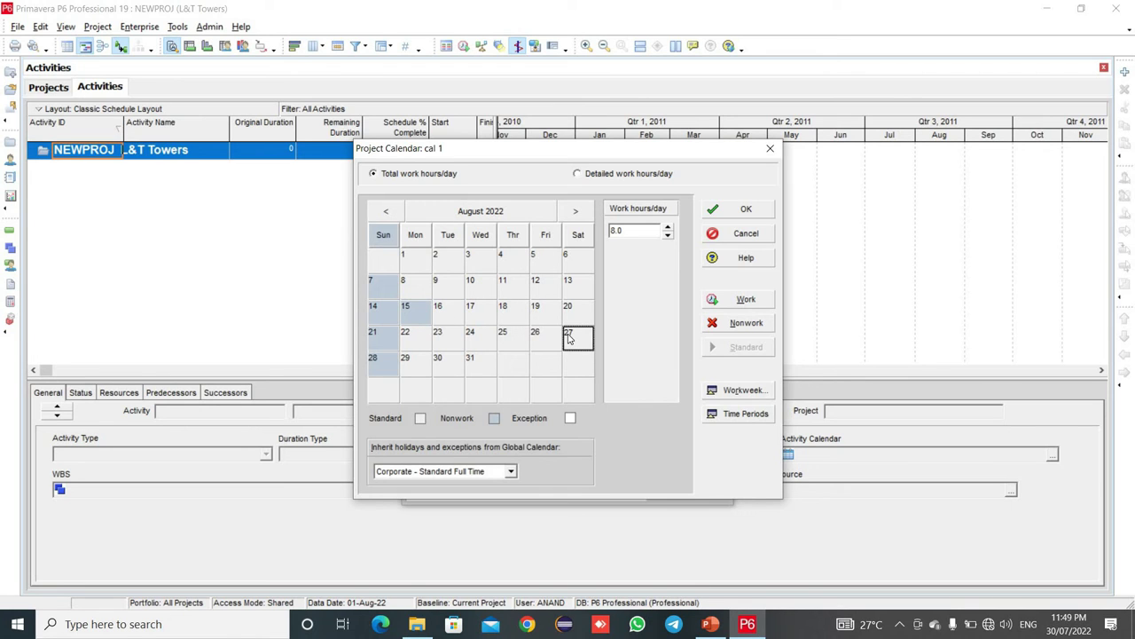
click(724, 415)
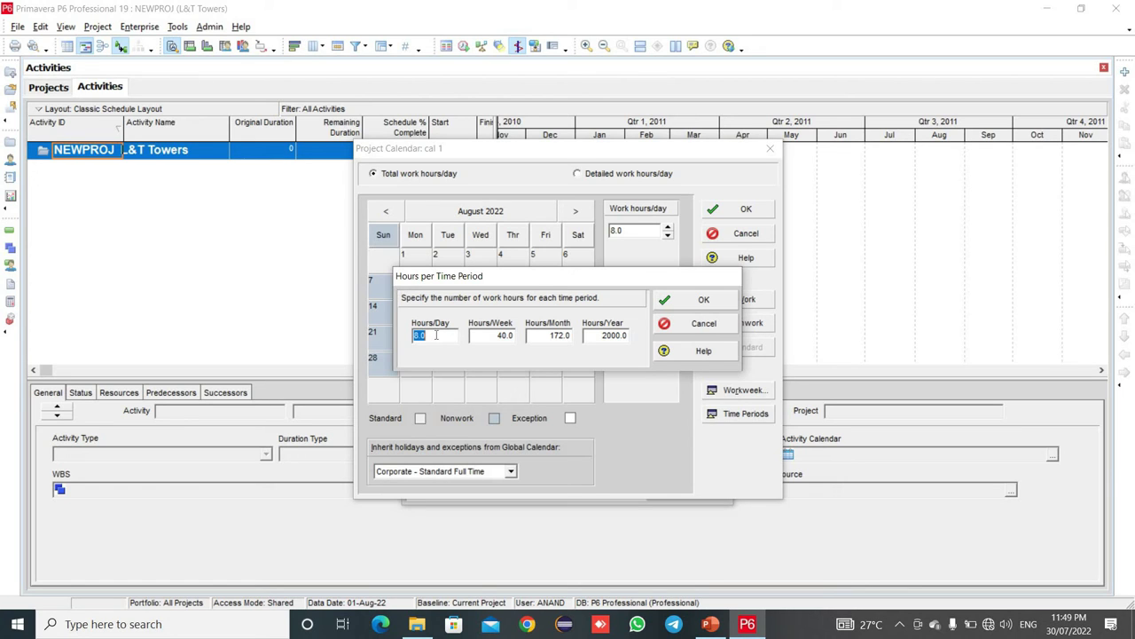
- Set cal 1 to 48 hours per week, 200 per month and 2458 per year
key(Tab)
text(48)
key(Tab)
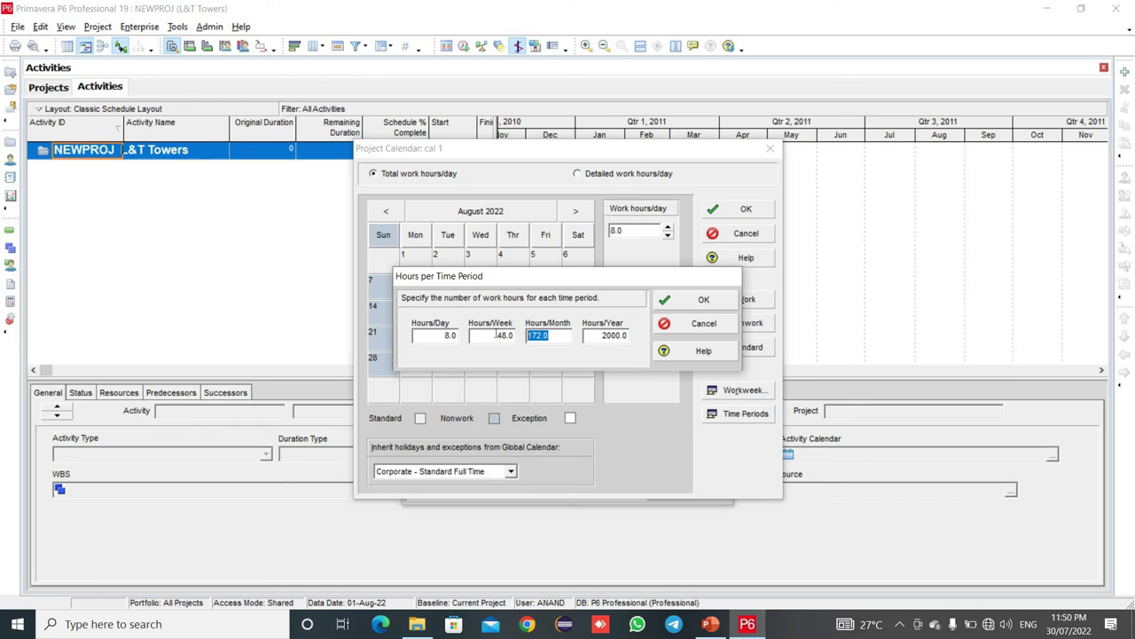
text(200)
click(621, 335)
key(shift+Home)
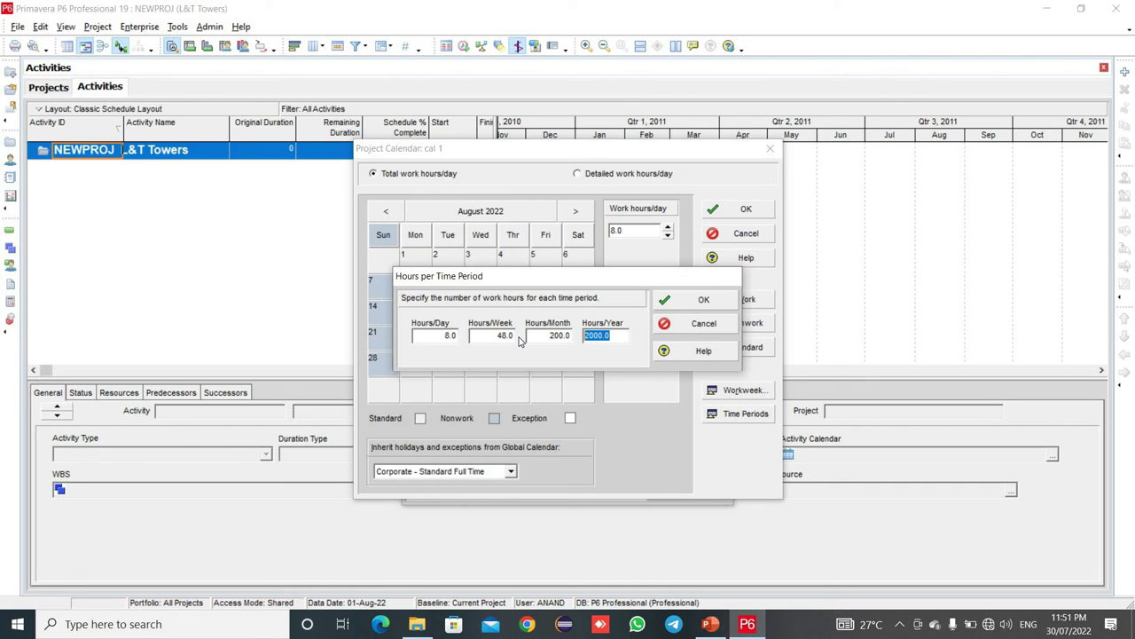
key(BackSpace)
text(2458)
click(703, 300)
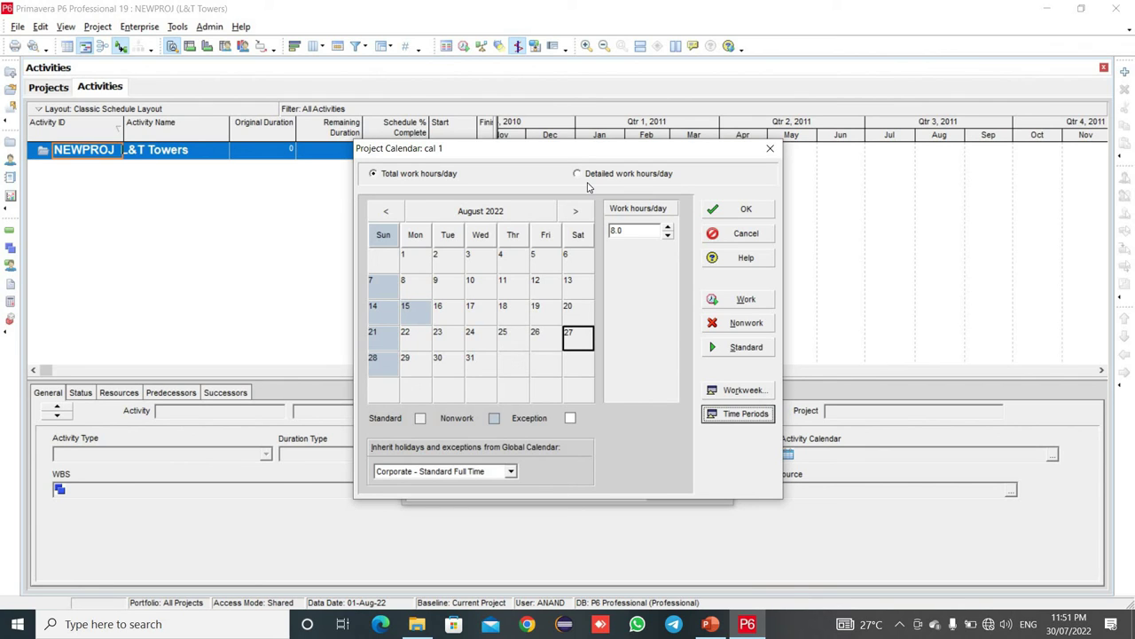
- Switch cal 1 to detailed work hours and make hours 8–9 on 27 August nonwork
click(586, 173)
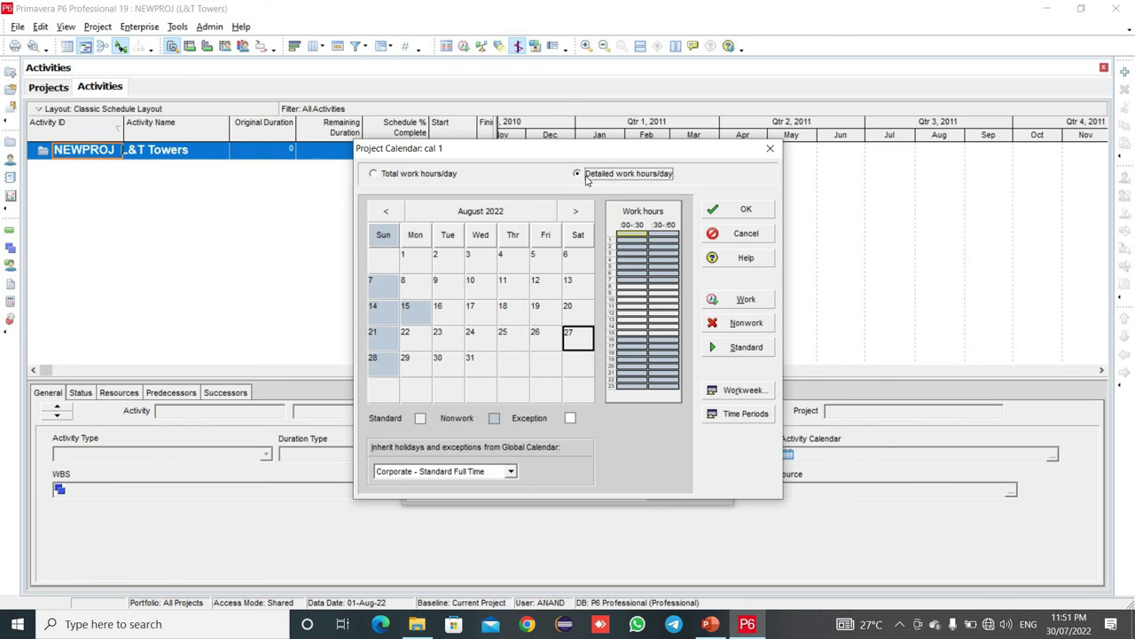
click(634, 287)
drag(633, 294, 634, 309)
click(631, 290)
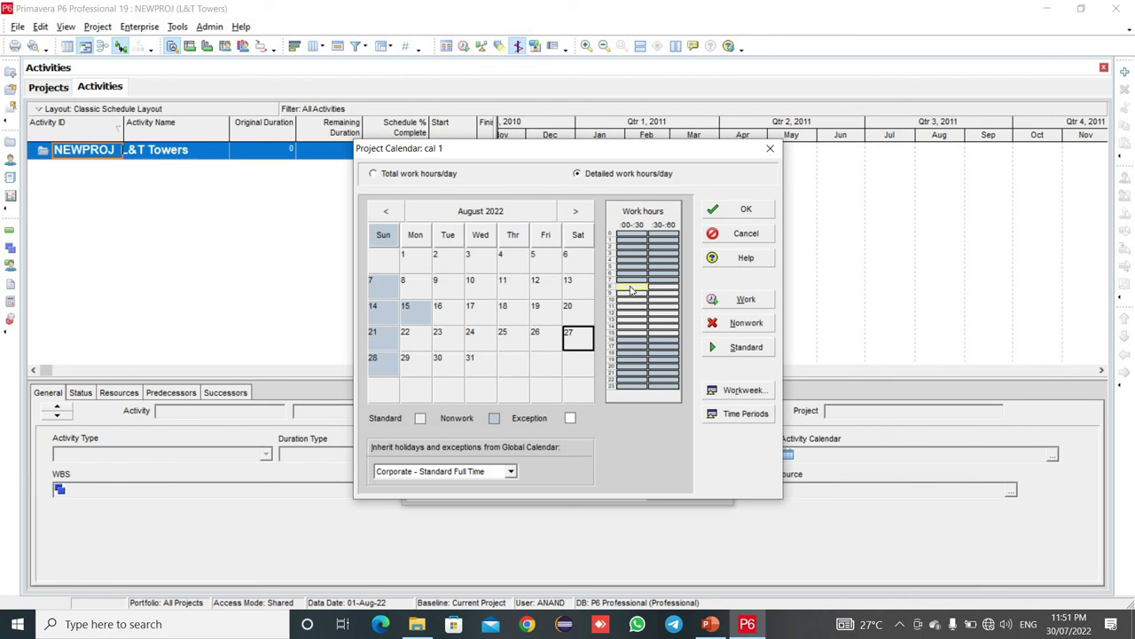
drag(632, 293, 638, 309)
click(611, 291)
click(678, 289)
click(614, 294)
click(645, 294)
click(677, 294)
drag(678, 297, 673, 299)
click(750, 324)
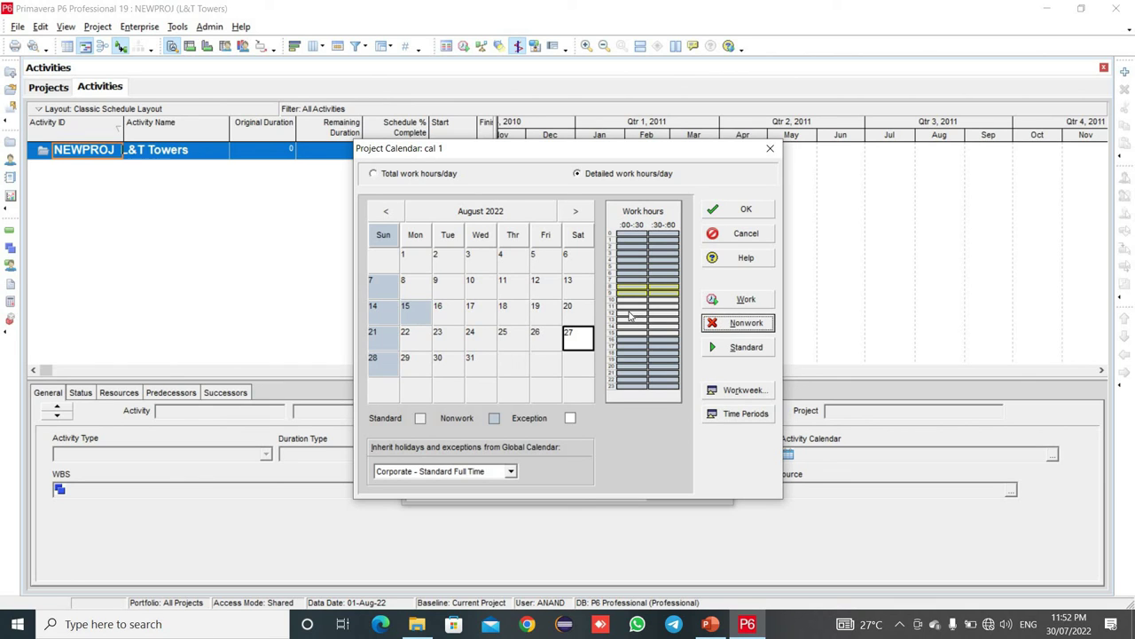
- Make hour 14 a nonwork break and hours 16–18 working time on 27 August
click(666, 300)
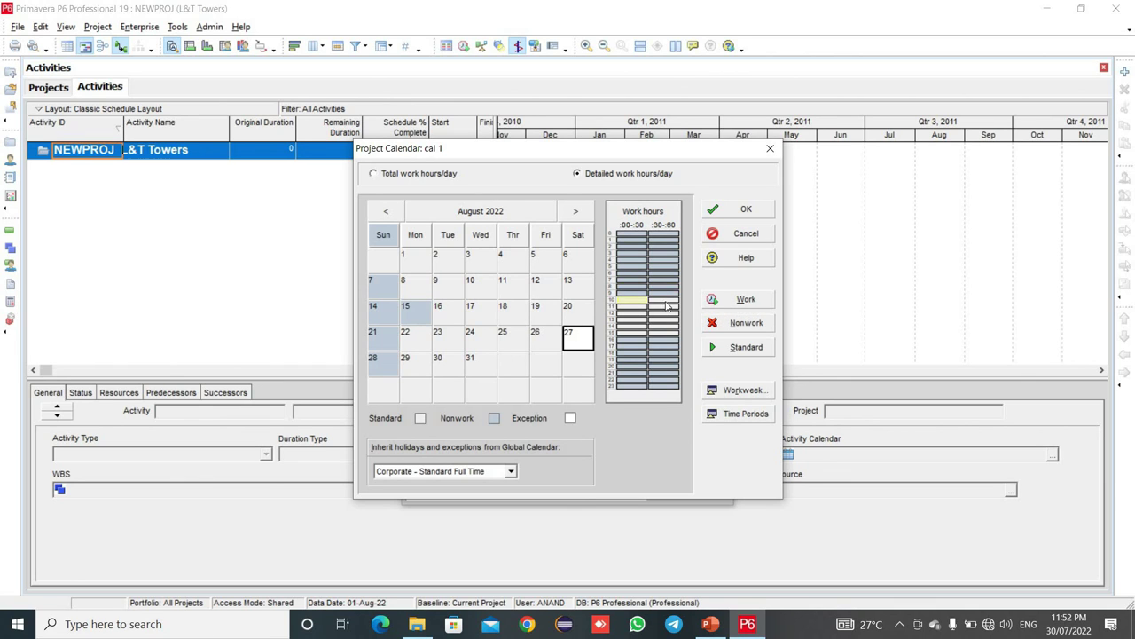
click(628, 327)
click(728, 324)
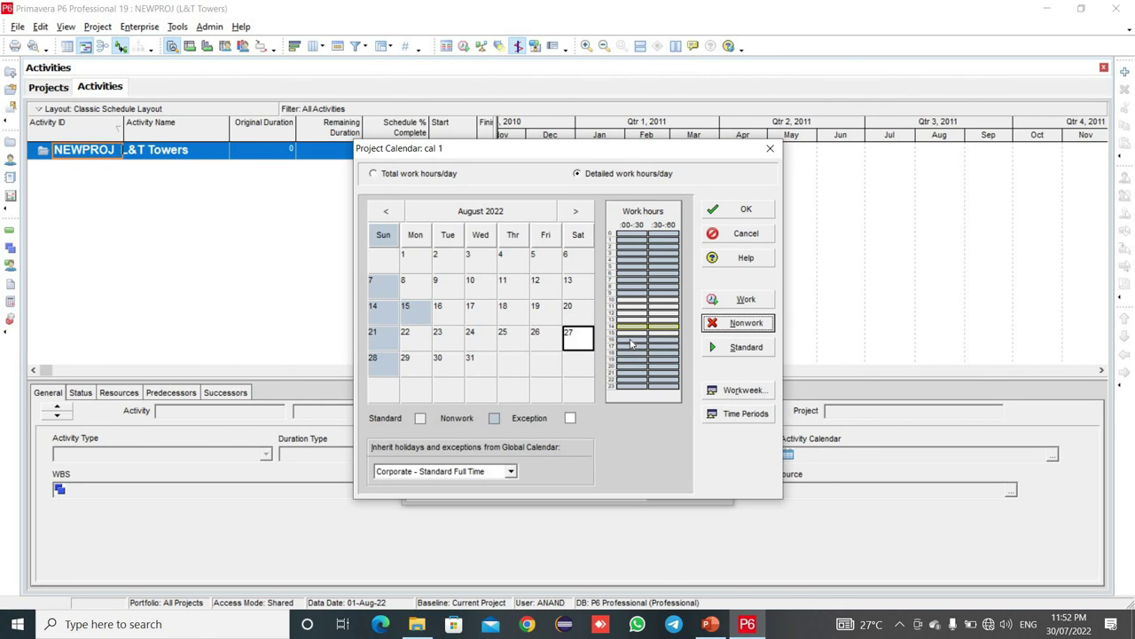
click(632, 340)
shift+click(666, 344)
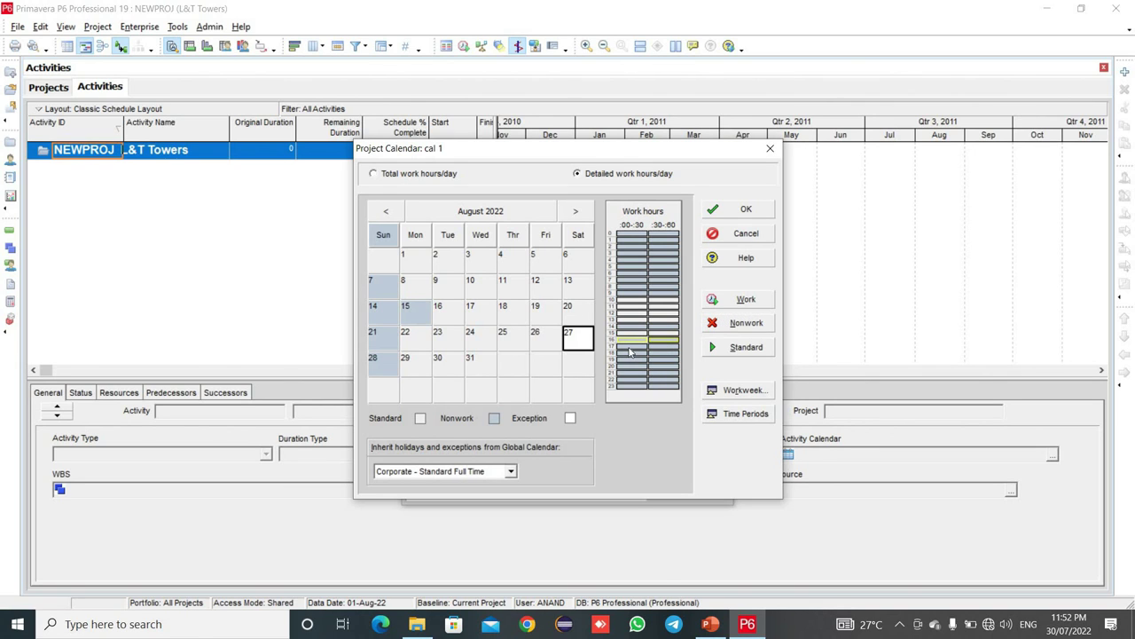
shift+click(660, 352)
click(736, 301)
click(646, 308)
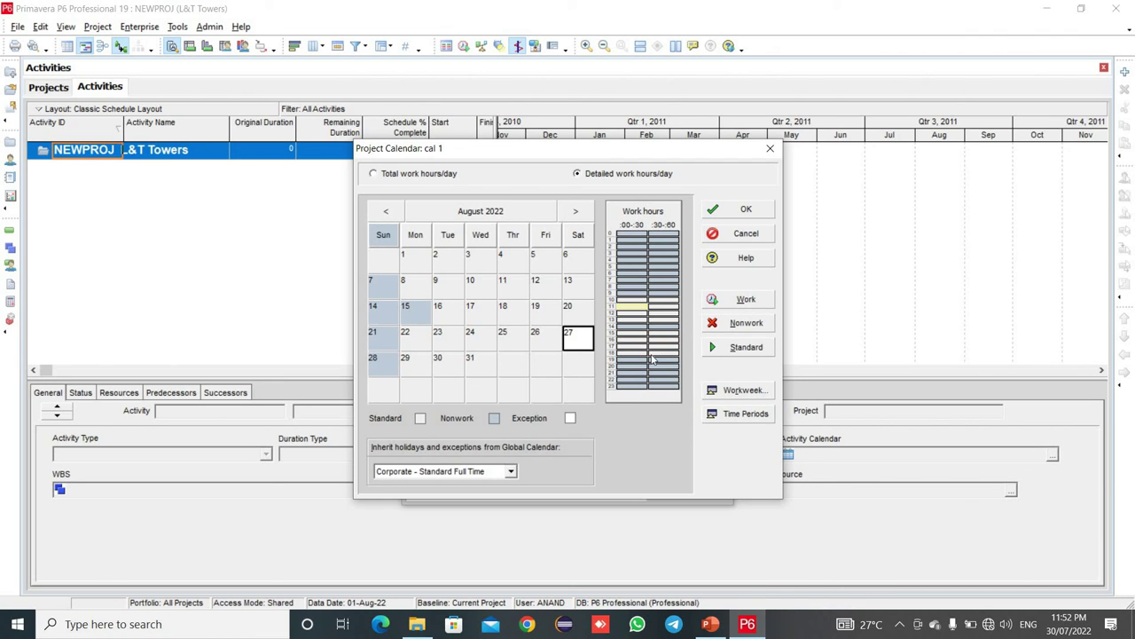
- In the Monday–Saturday standard workweek, make hours 8–9 nonwork, hour 14 a break, hours 16–18 working
click(722, 391)
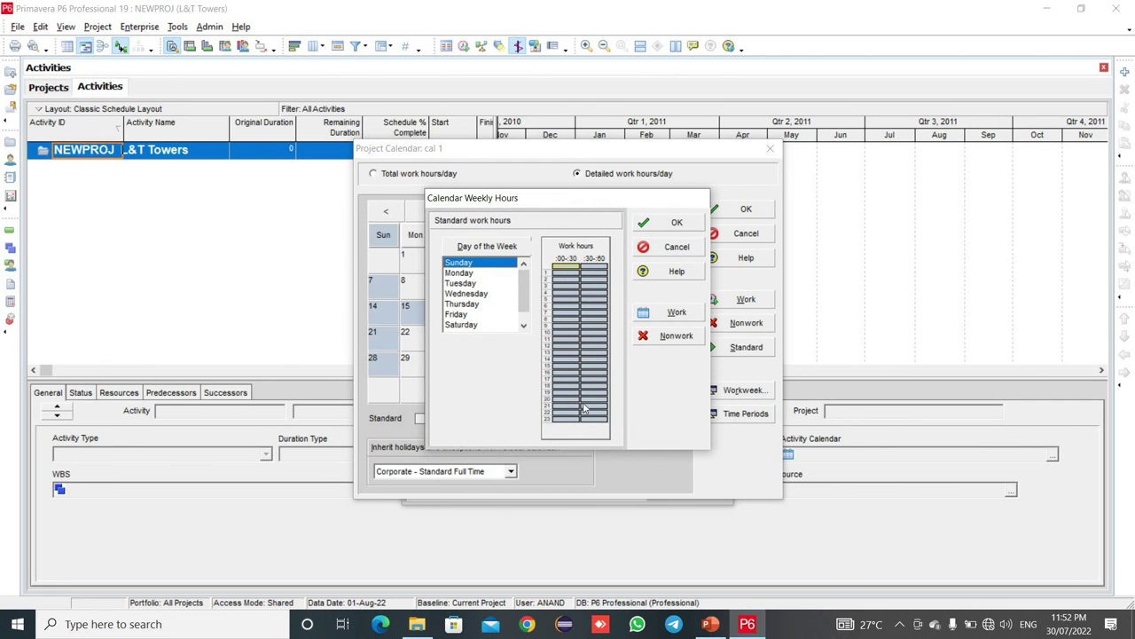
click(460, 274)
drag(467, 295, 470, 342)
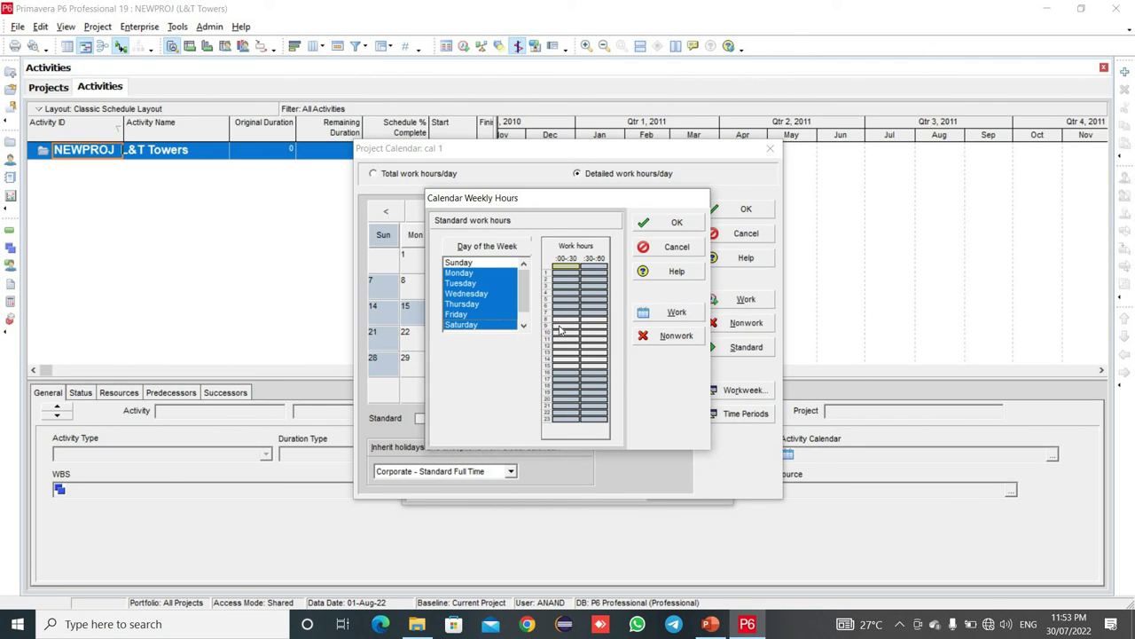
drag(563, 319, 603, 327)
click(649, 337)
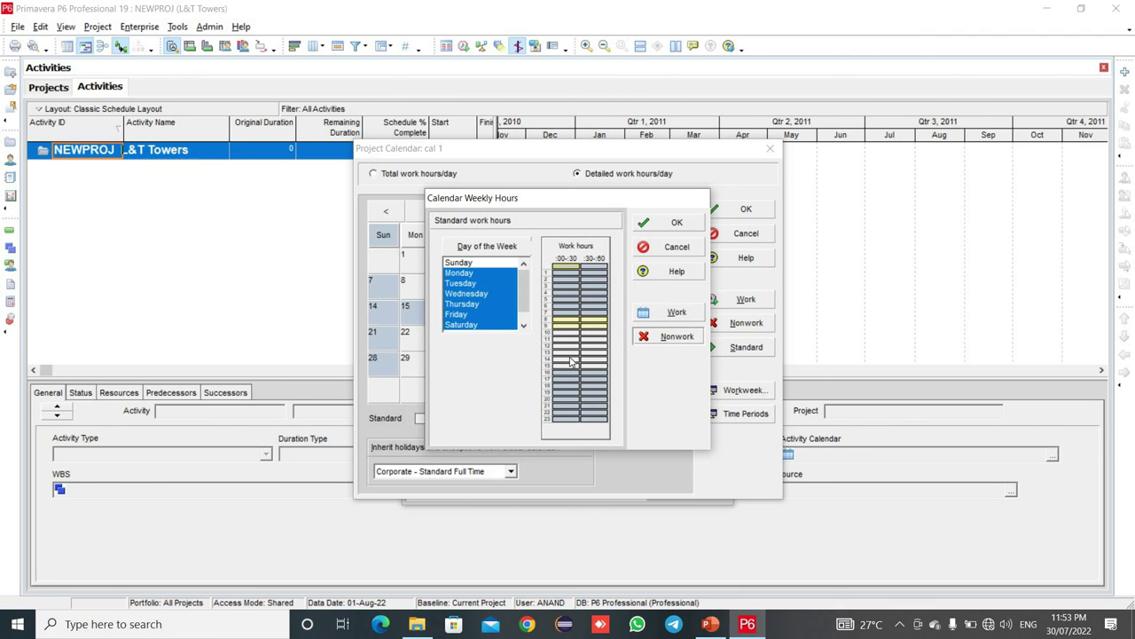
click(563, 359)
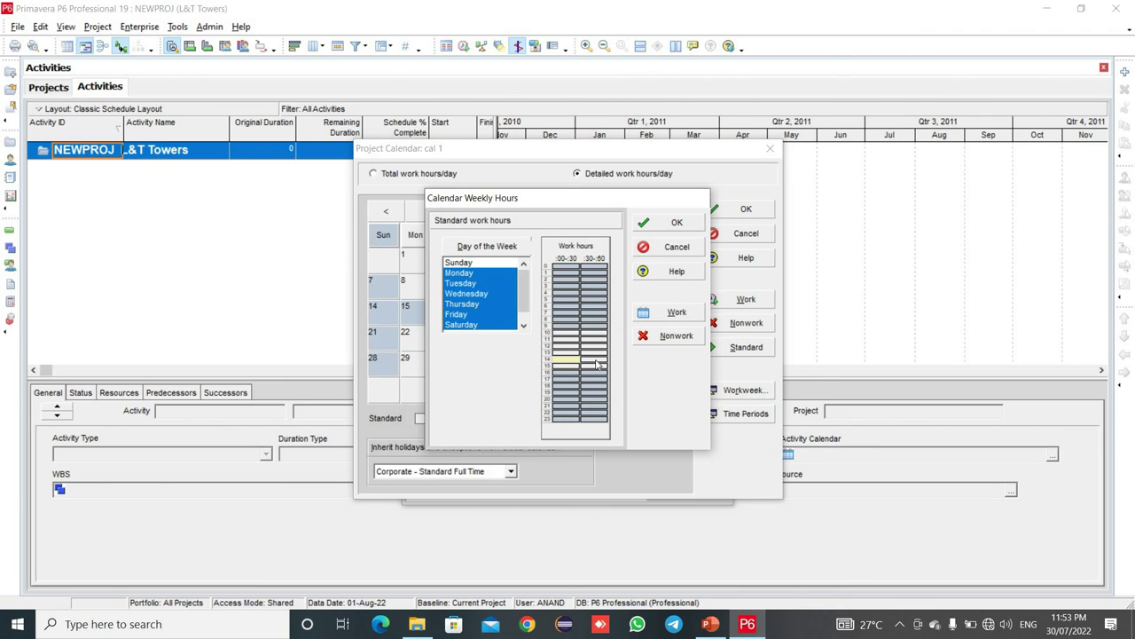
click(665, 337)
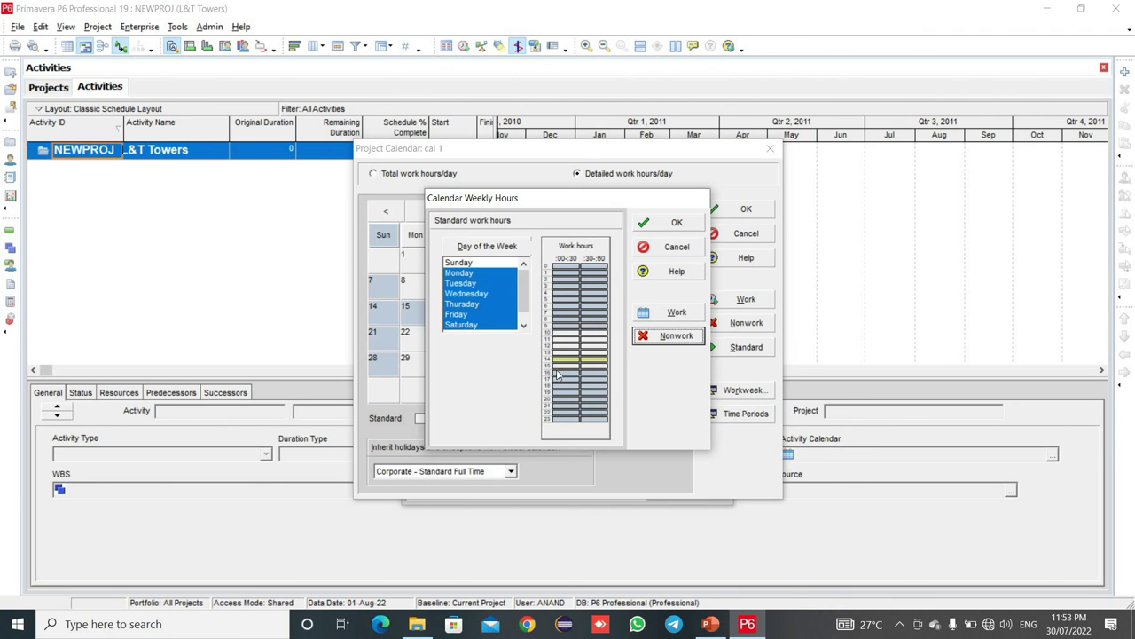
click(599, 373)
drag(573, 386, 578, 390)
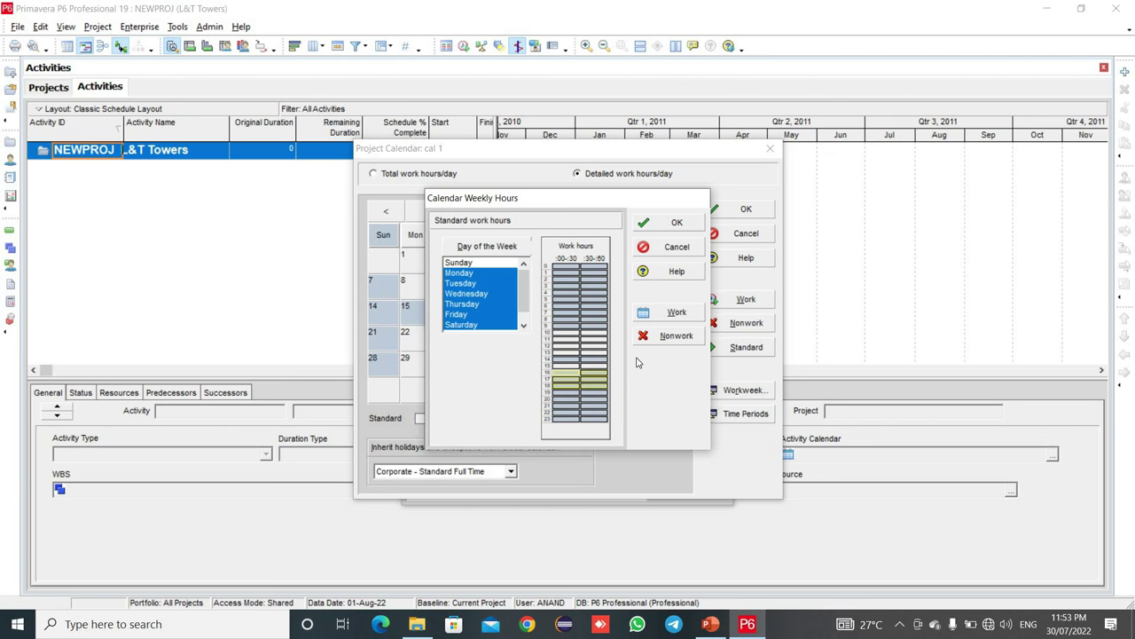
click(667, 316)
click(671, 222)
- Check 17 August's hourly work pattern, then save and close the cal 1 calendar
click(503, 298)
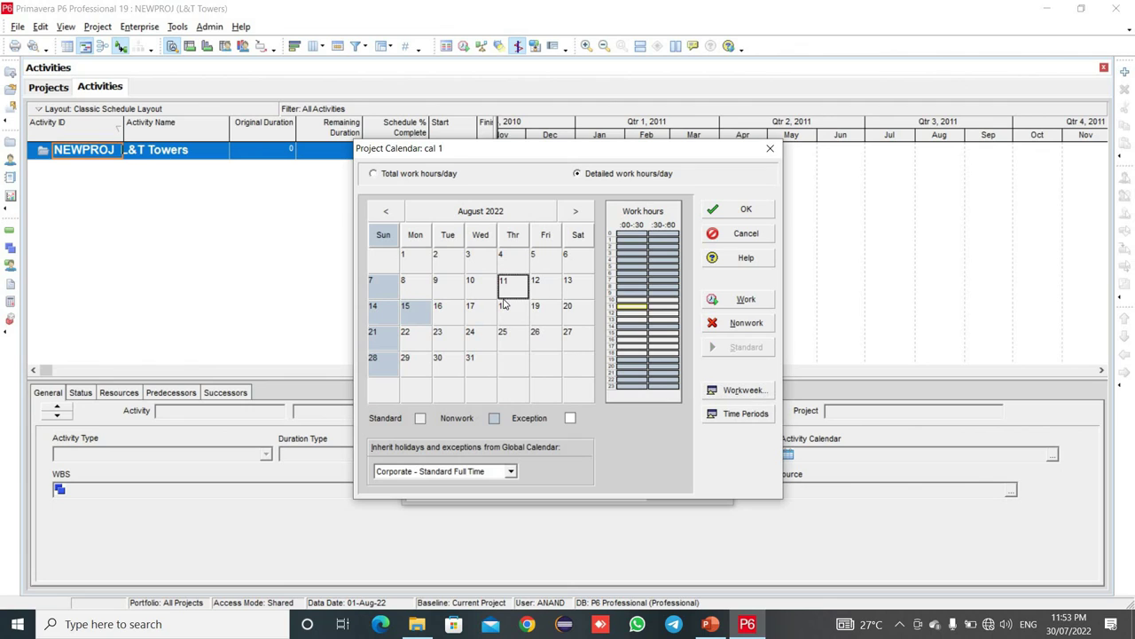
click(485, 313)
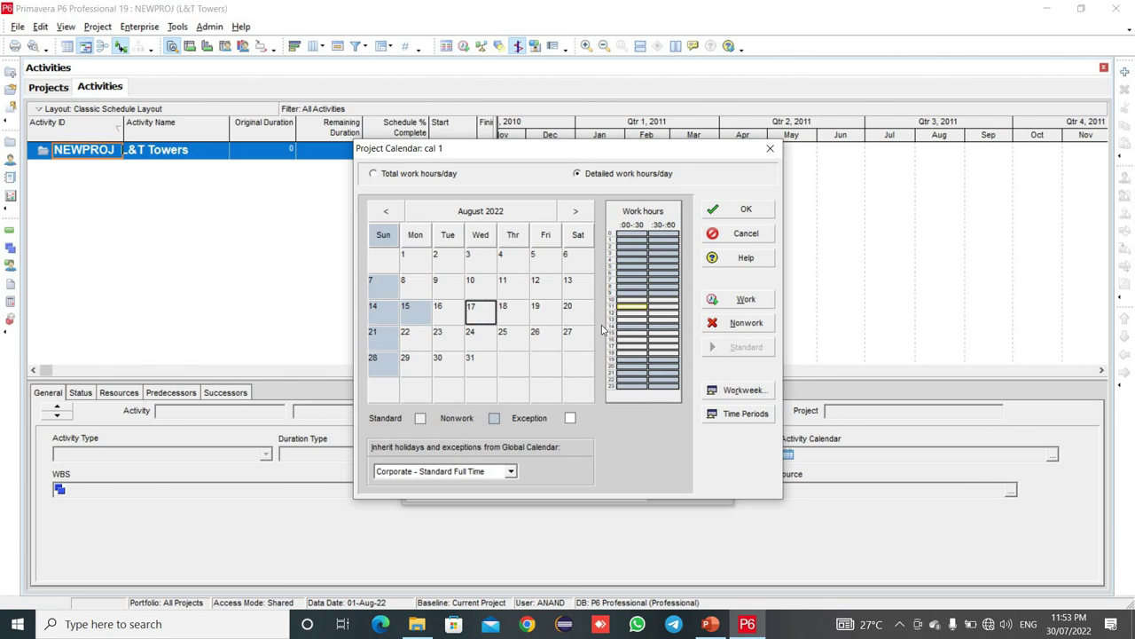
click(632, 307)
click(740, 210)
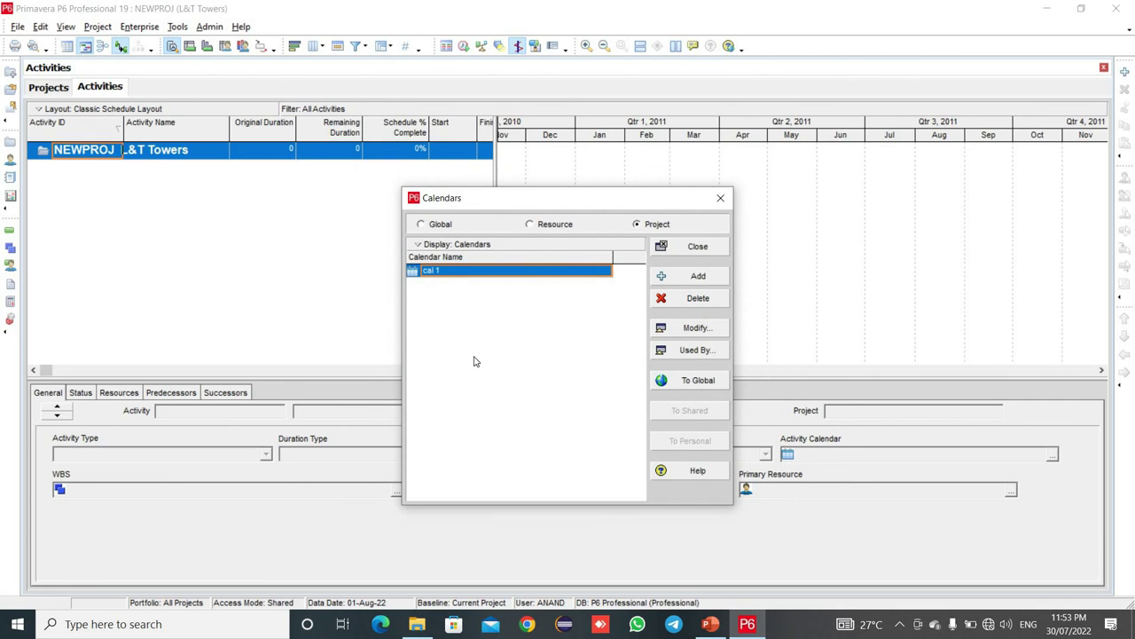